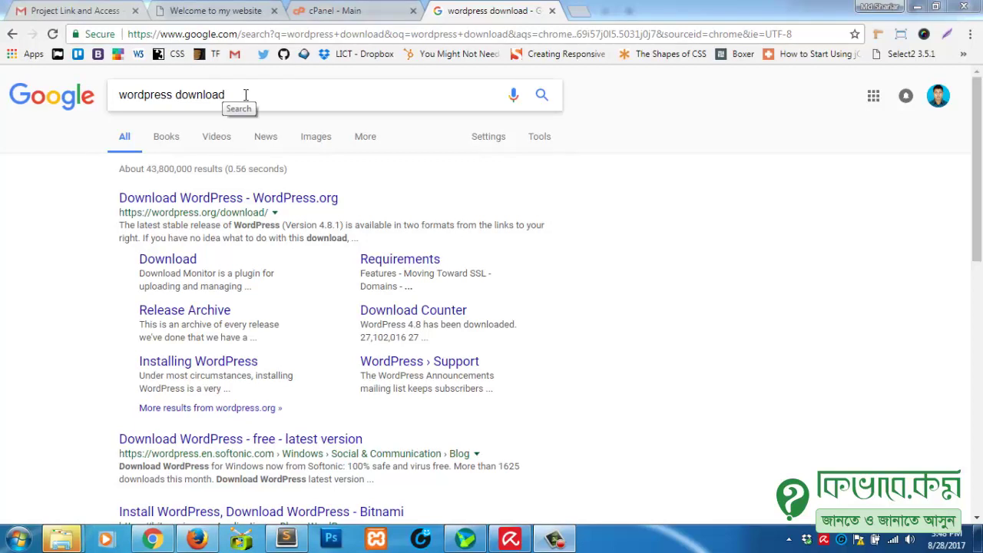
# Search Google for 'wordpress download' and open the official WordPress.org download result.
pyautogui.click(246, 94)
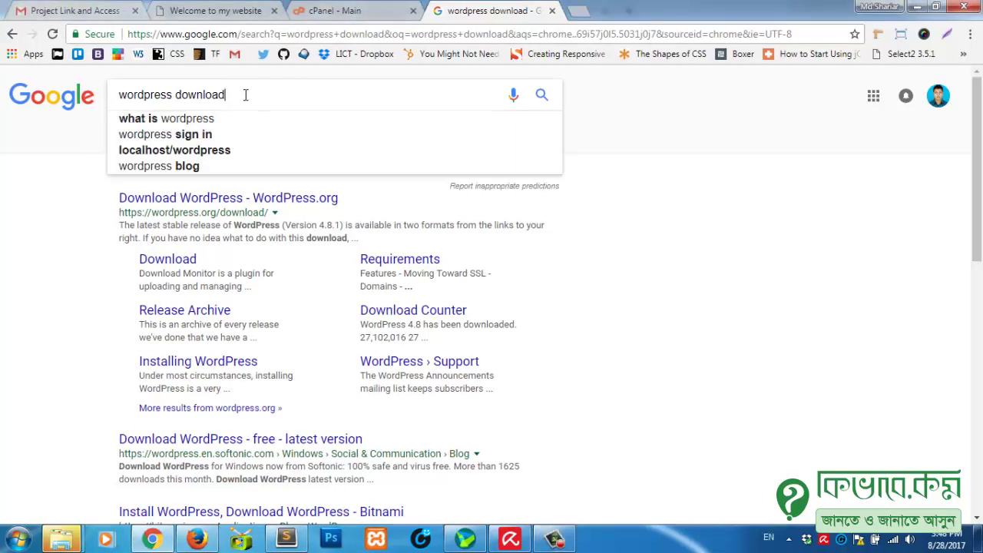
pyautogui.click(643, 128)
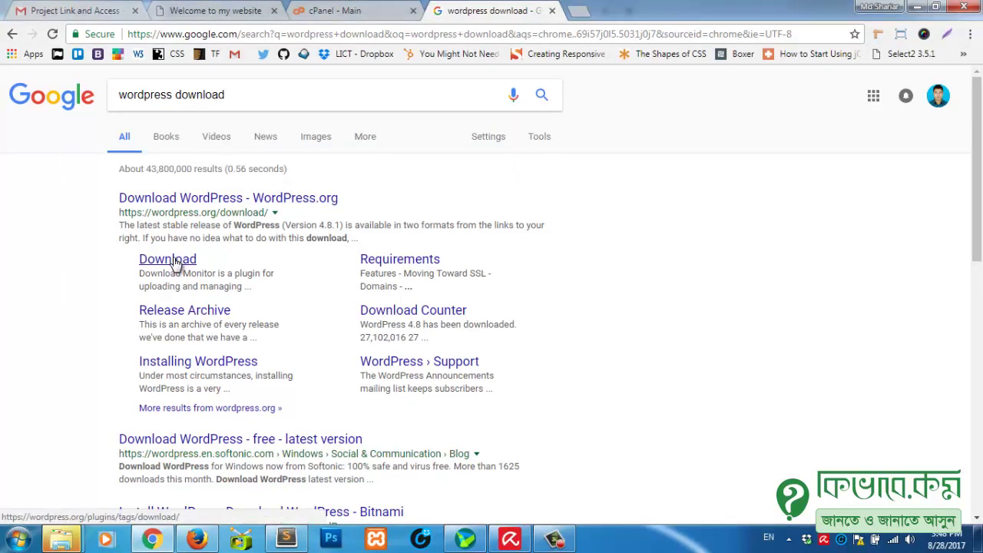
pyautogui.click(300, 205)
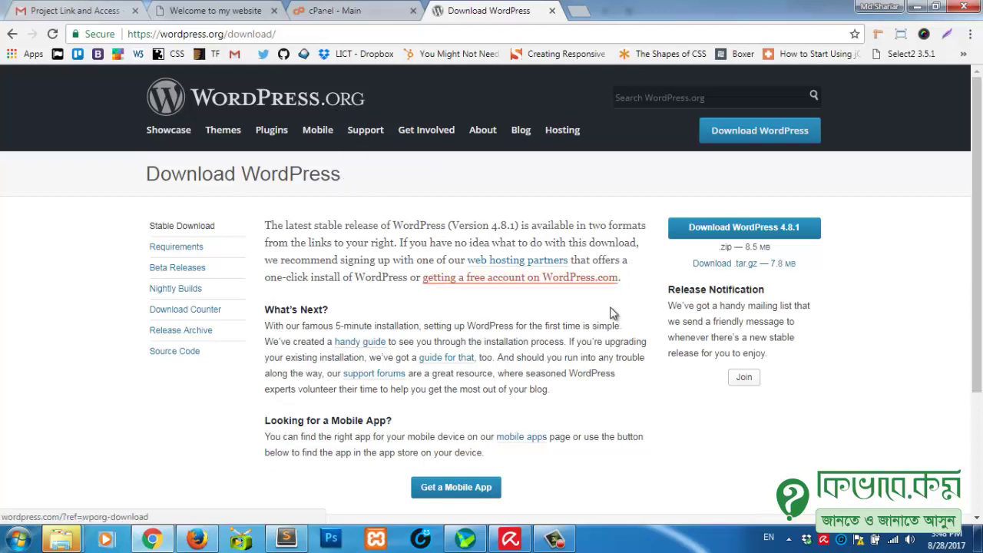
# Download the WordPress 4.8.1 zip and show wordpress-4.8.1.zip in its folder.
pyautogui.click(771, 240)
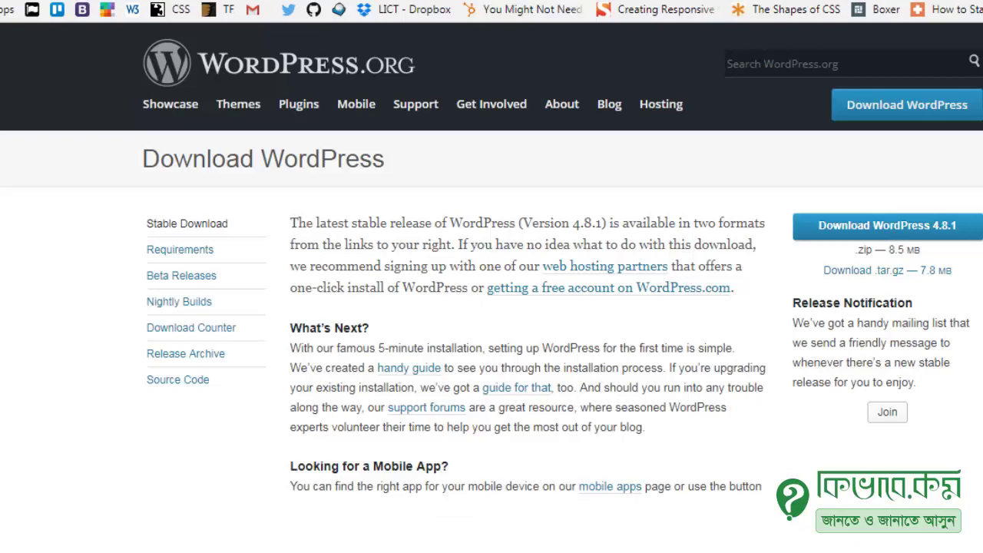
pyautogui.rightClick(130, 538)
pyautogui.click(177, 507)
# In cPanel, open File Manager and go into the public_html/cms folder.
pyautogui.hotkey('ctrl', 'Tab')
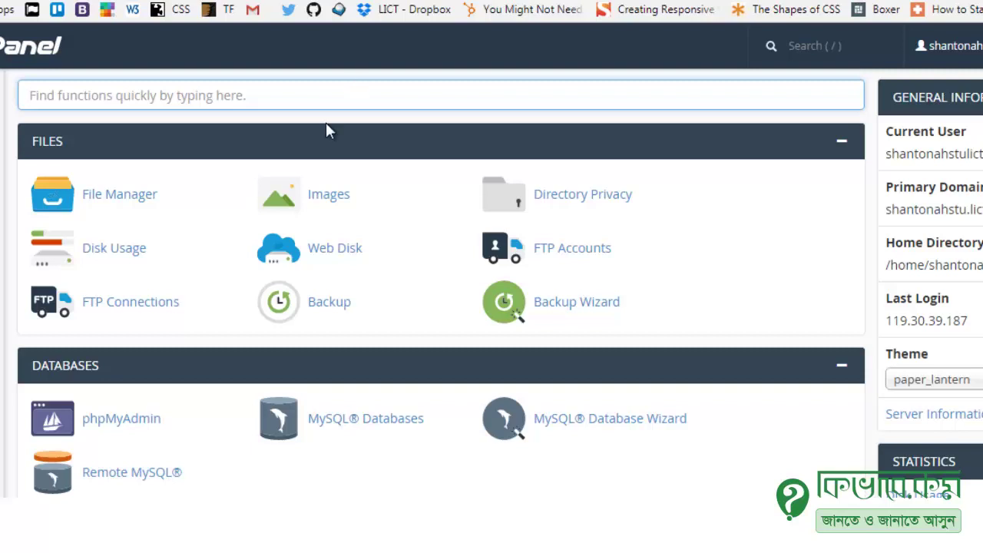
pyautogui.scroll(-1, 253, 184)
pyautogui.scroll(1, 192, 181)
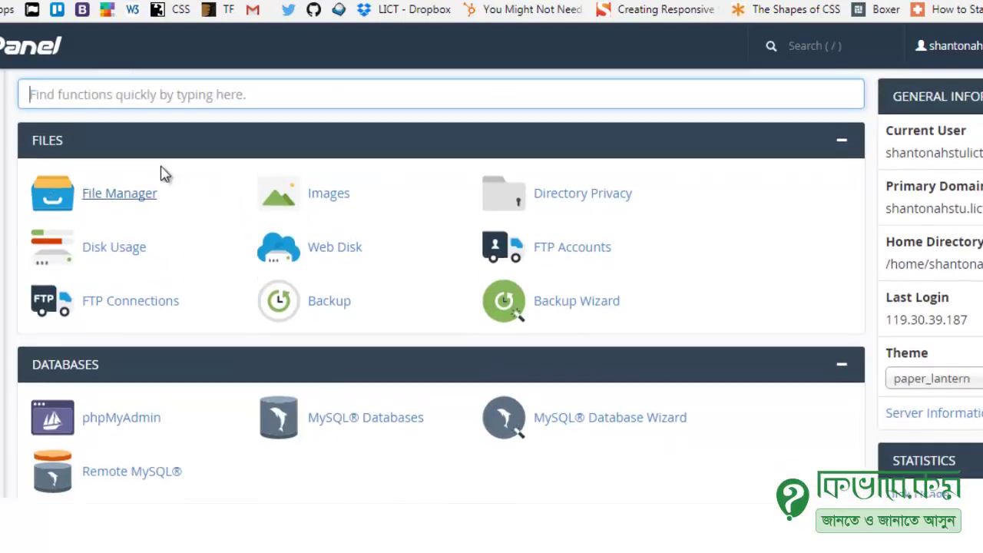
pyautogui.click(119, 202)
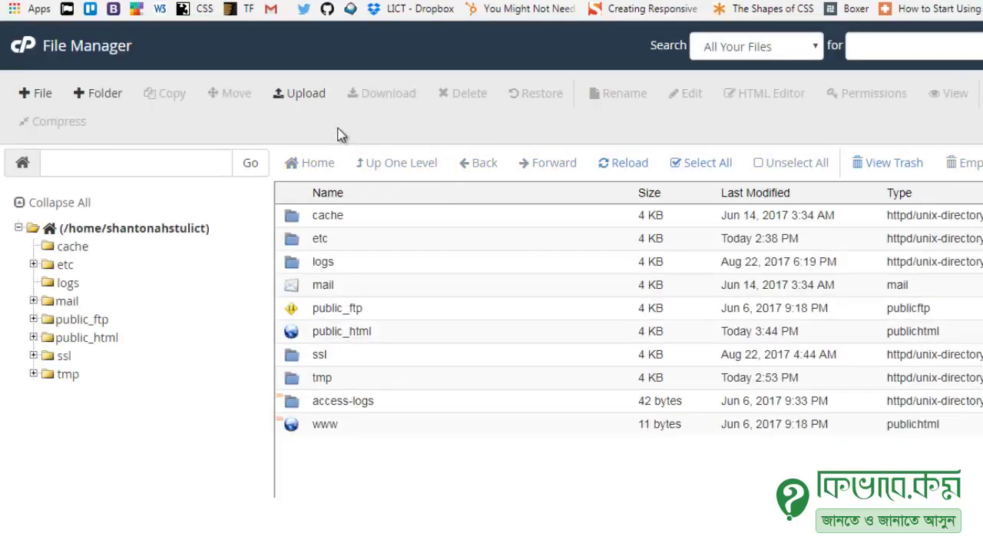
pyautogui.doubleClick(296, 338)
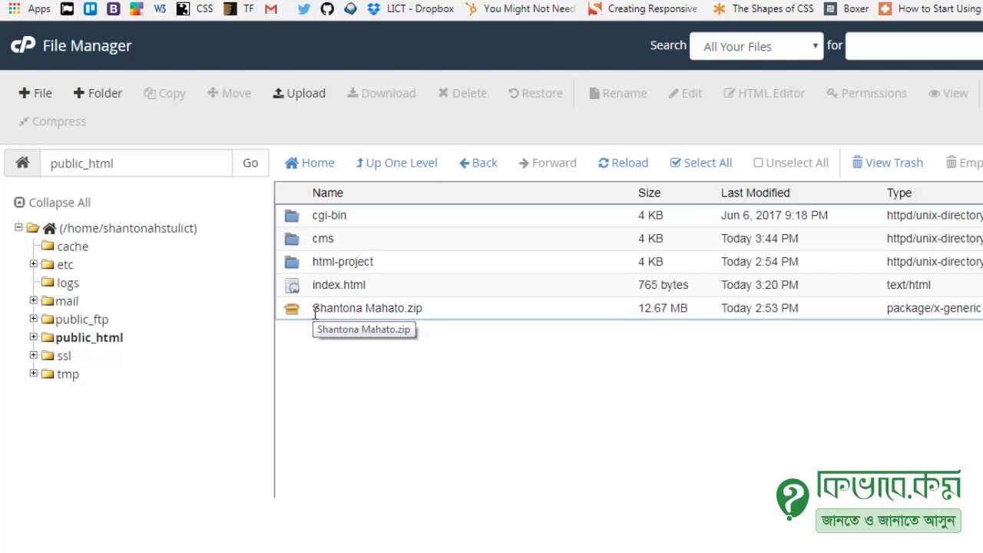
pyautogui.doubleClick(294, 243)
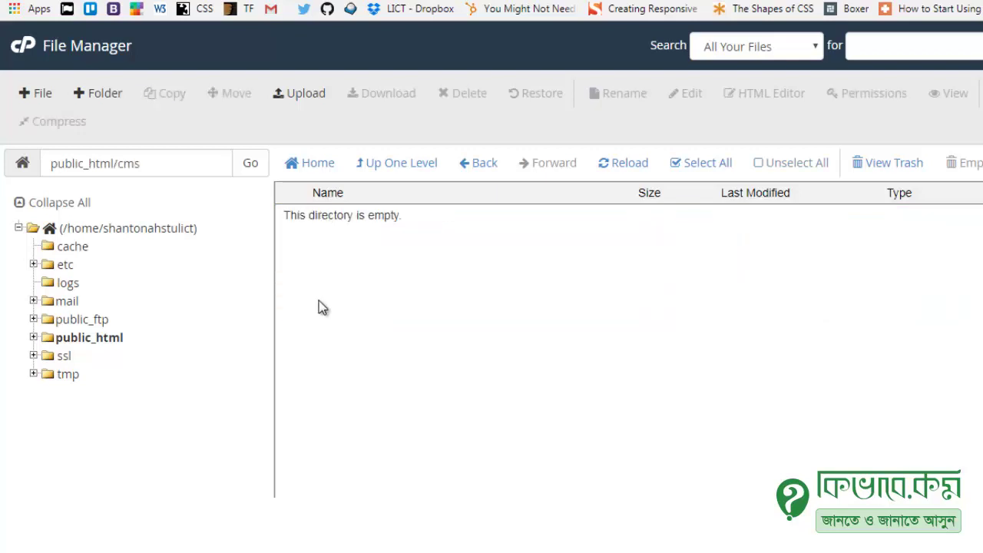
# Upload wordpress-4.8.1.zip from the Downloads folder into public_html/cms.
pyautogui.click(304, 95)
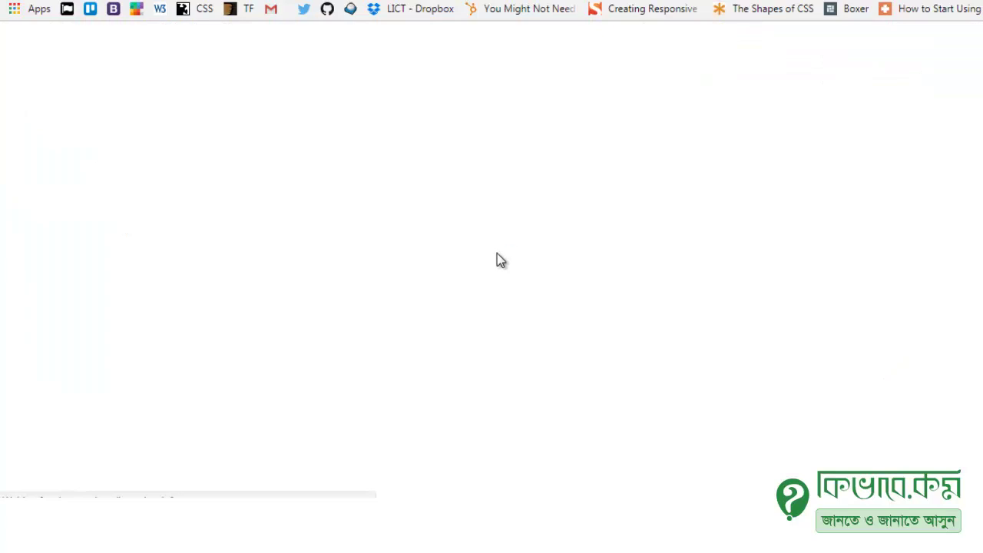
pyautogui.click(550, 325)
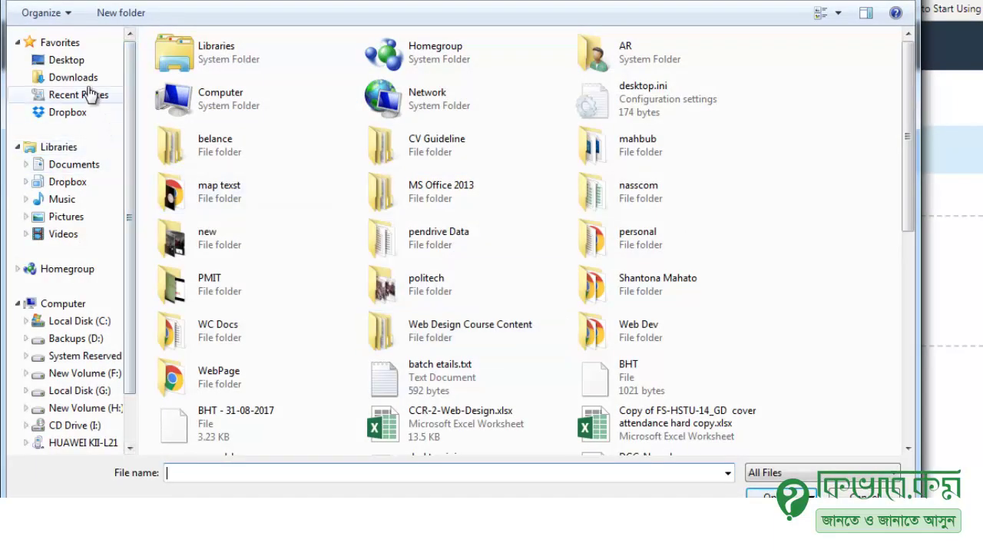
pyautogui.click(75, 79)
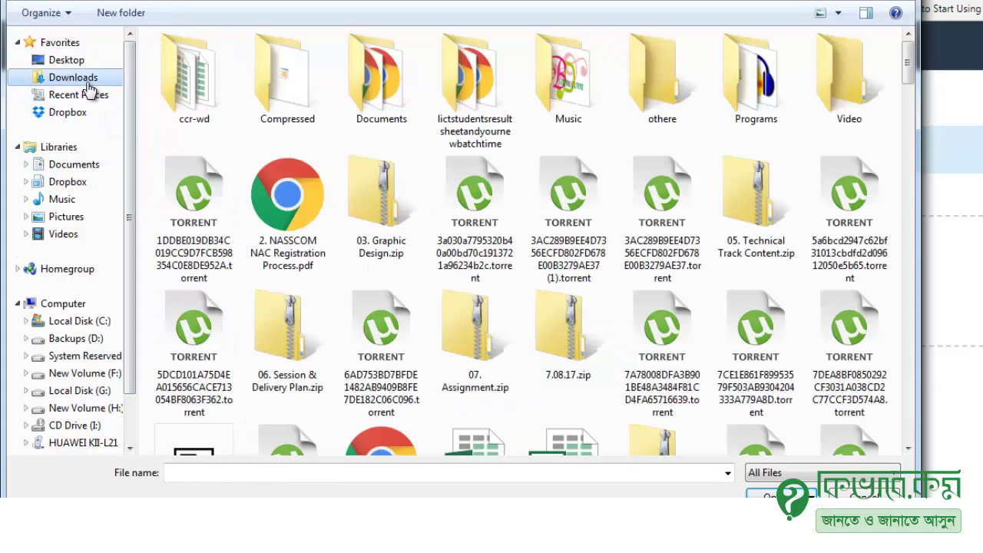
pyautogui.click(732, 219)
pyautogui.press('w')
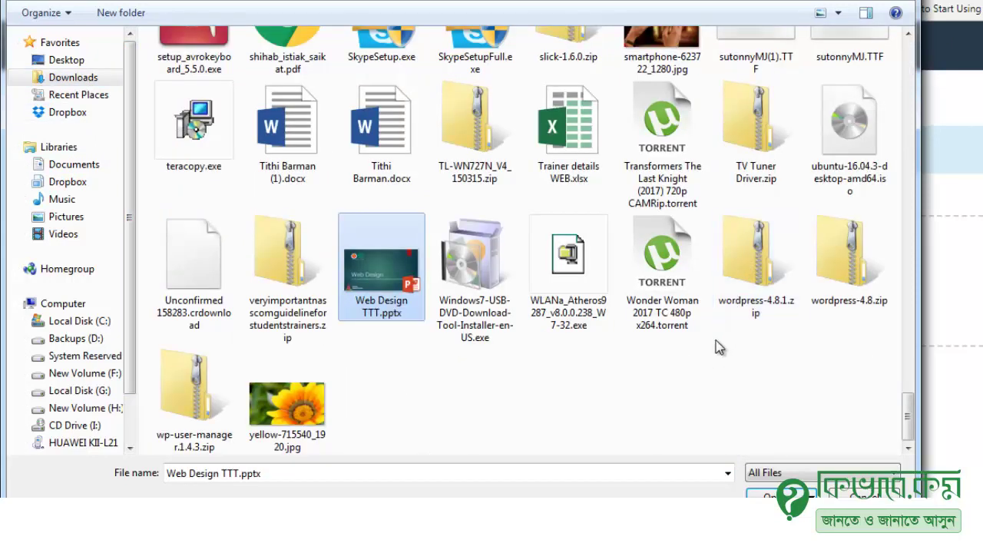
pyautogui.click(771, 300)
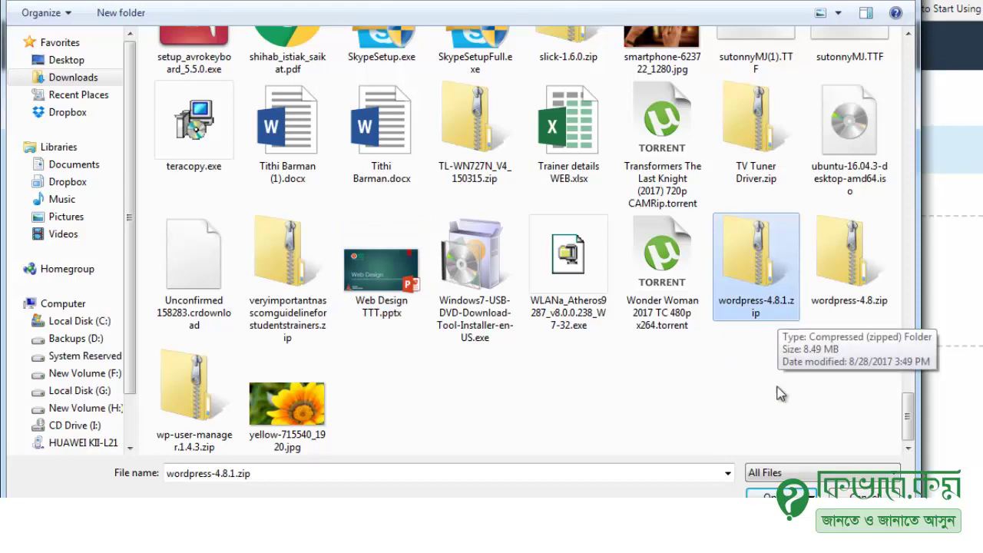
pyautogui.click(756, 492)
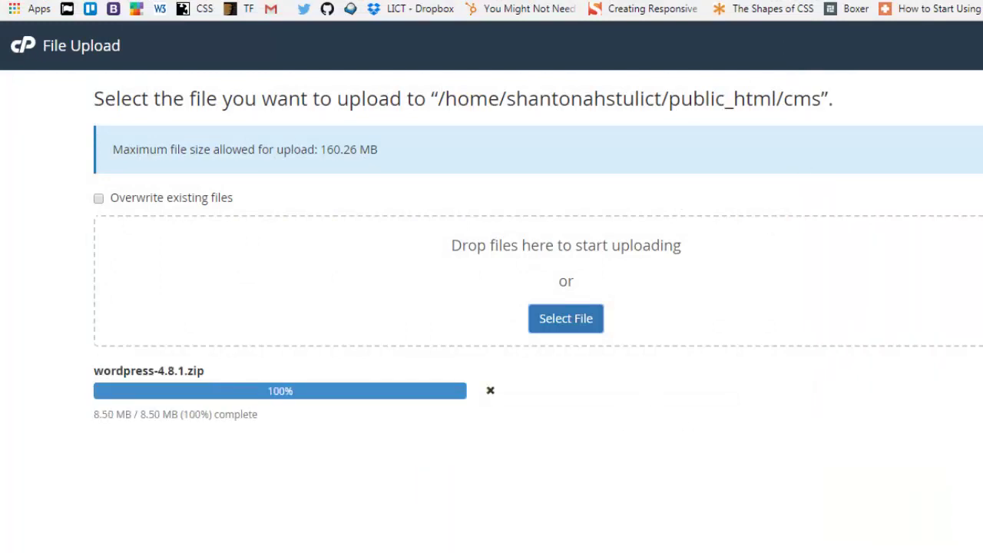
pyautogui.hotkey('ctrl', 'w')
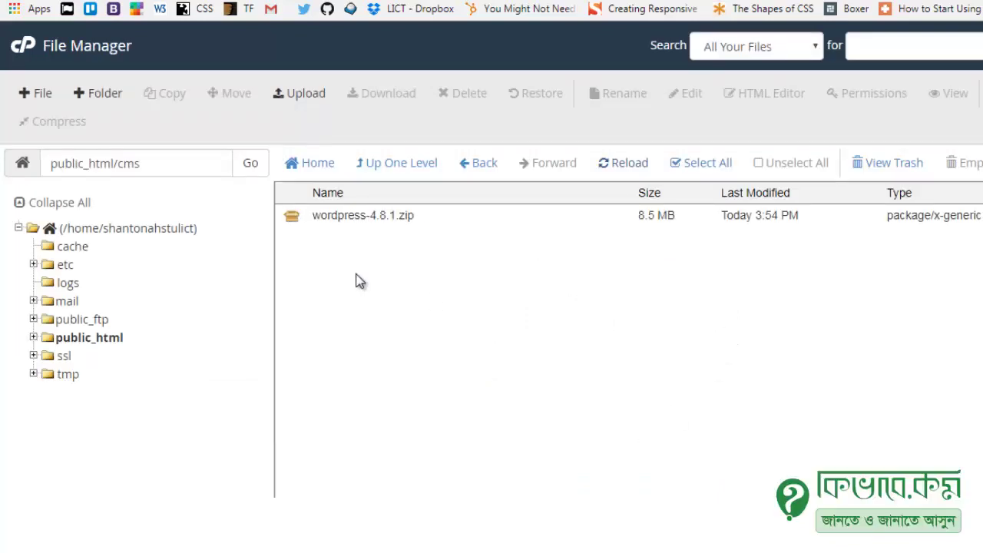
# Extract wordpress-4.8.1.zip into public_html/cms and reload the file listing.
pyautogui.click(352, 217)
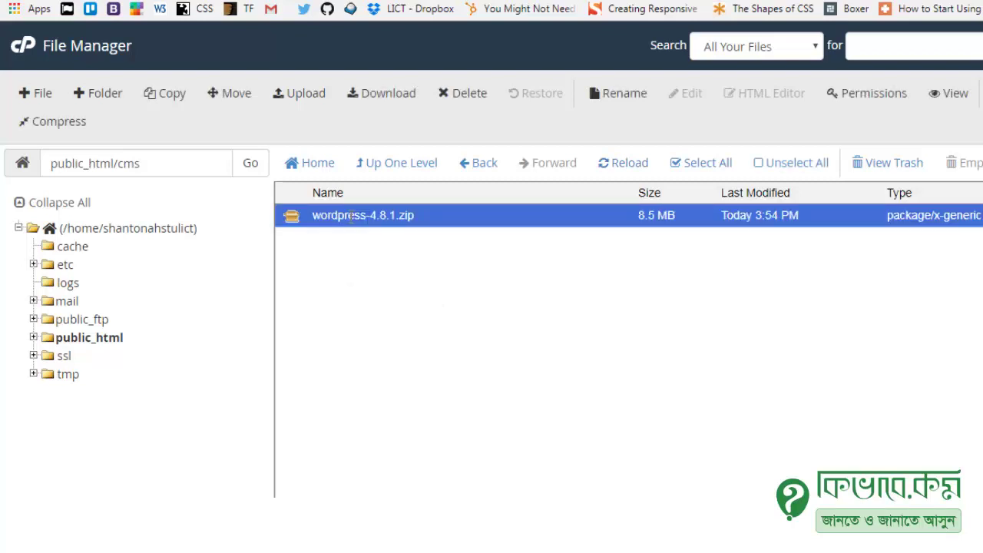
pyautogui.rightClick(351, 217)
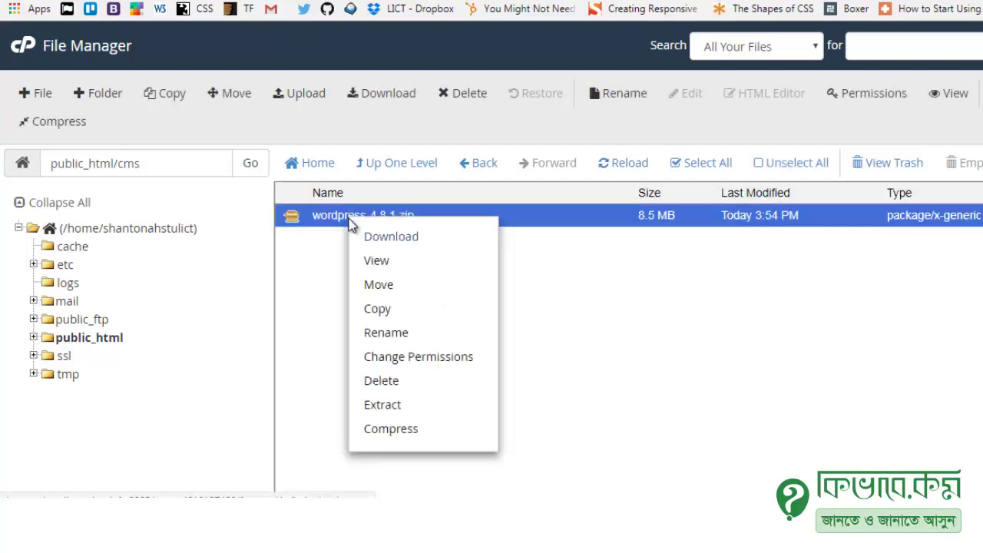
pyautogui.click(384, 404)
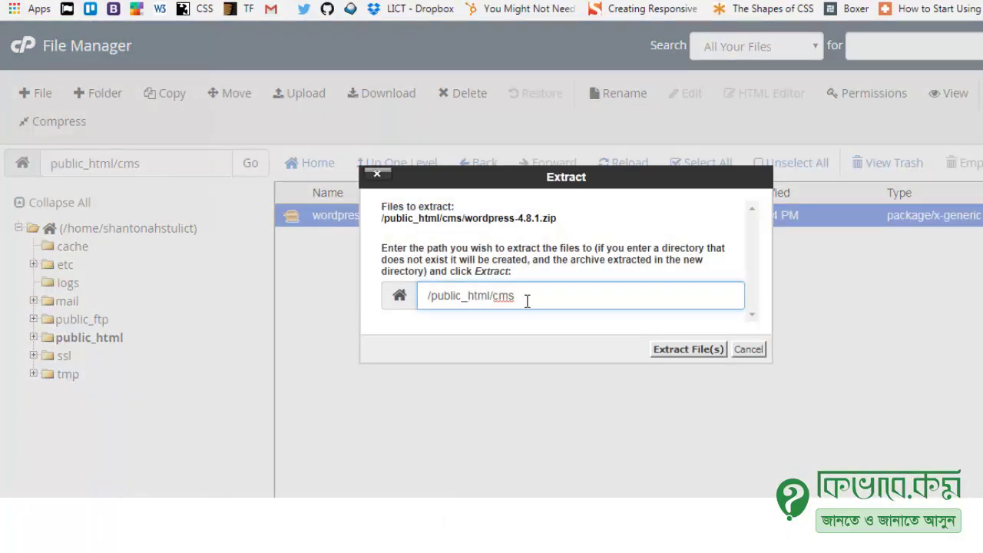
pyautogui.click(682, 350)
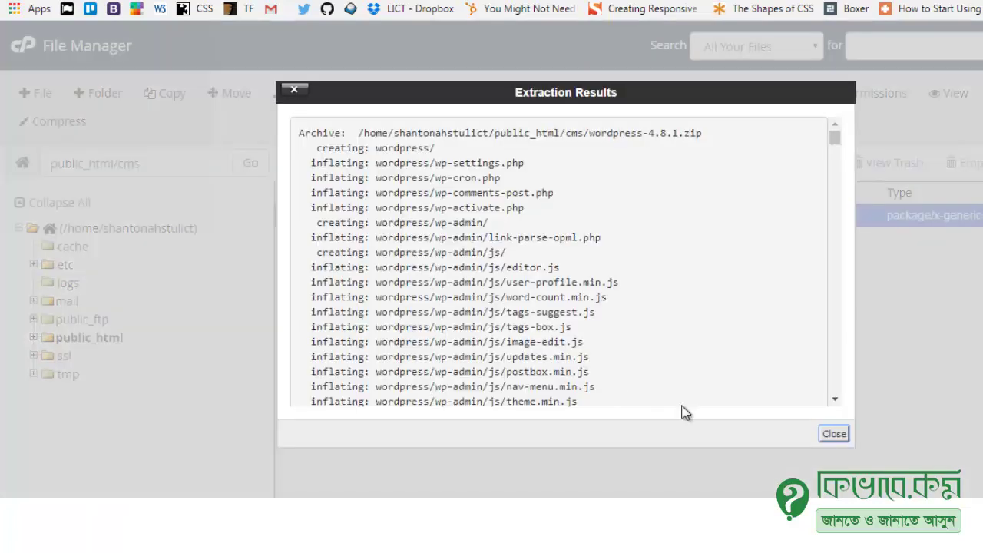
pyautogui.click(834, 433)
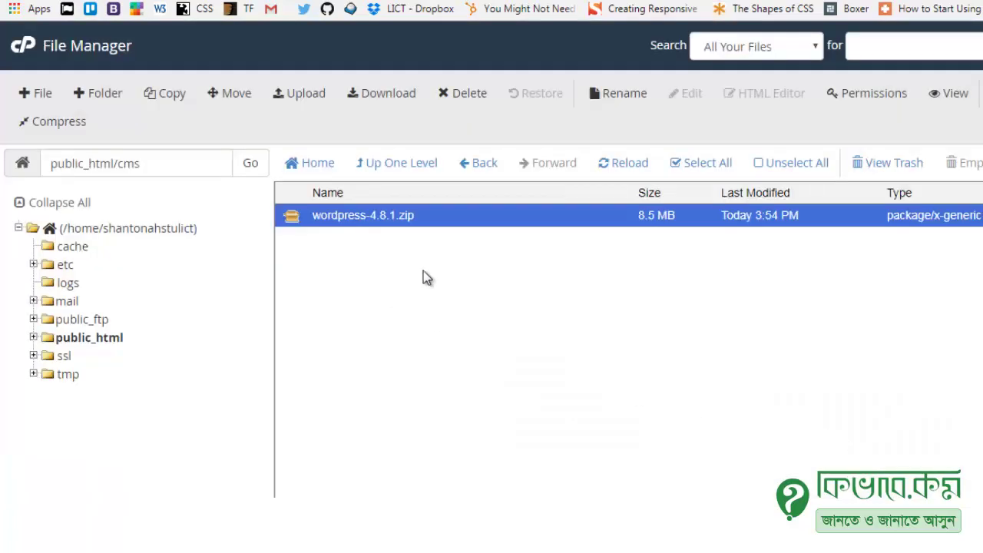
pyautogui.click(613, 171)
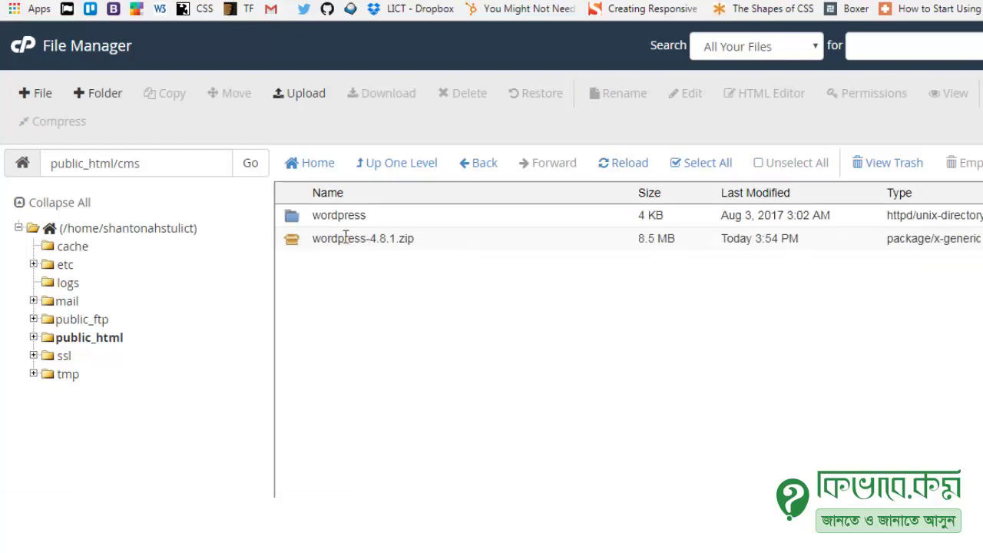
# Move all files from the wordpress folder up into /public_html/cms/.
pyautogui.doubleClick(302, 217)
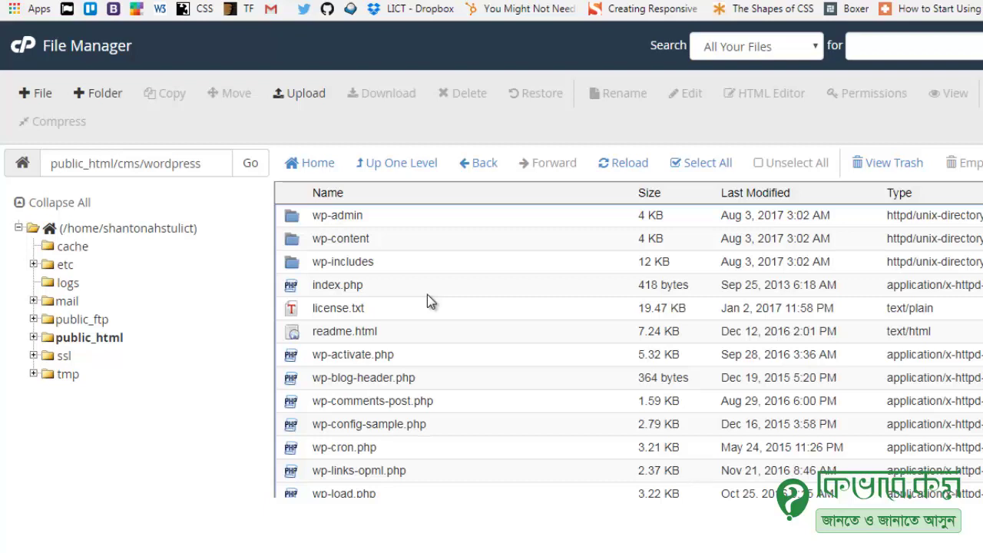
pyautogui.click(378, 221)
pyautogui.scroll(-3, 380, 257)
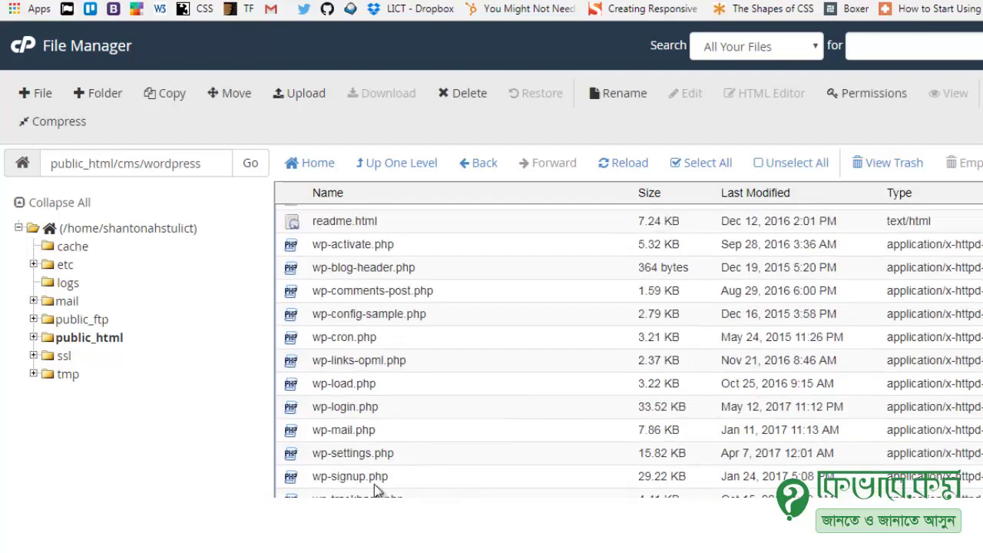
pyautogui.hotkey('ctrl', 'a')
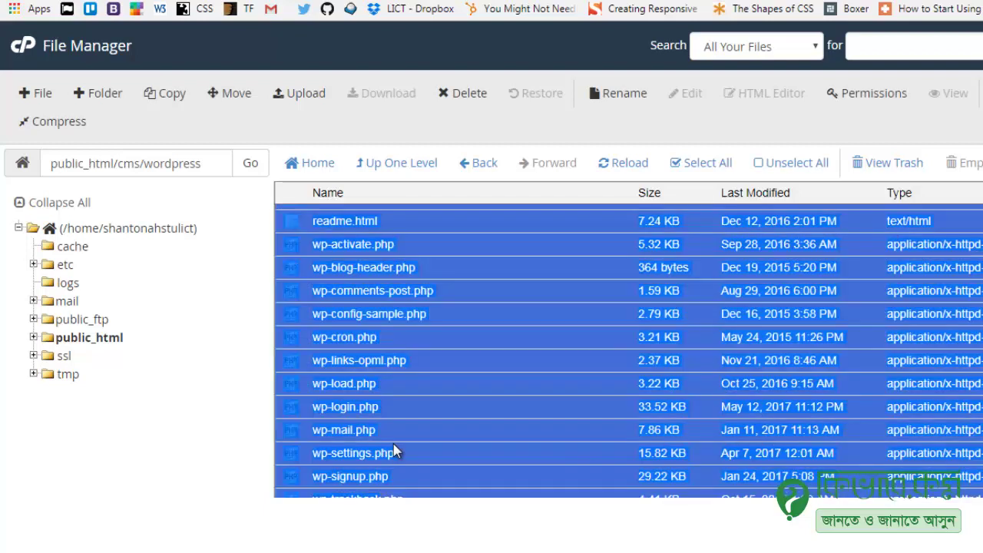
pyautogui.scroll(1, 395, 423)
pyautogui.scroll(-1, 394, 426)
pyautogui.rightClick(376, 269)
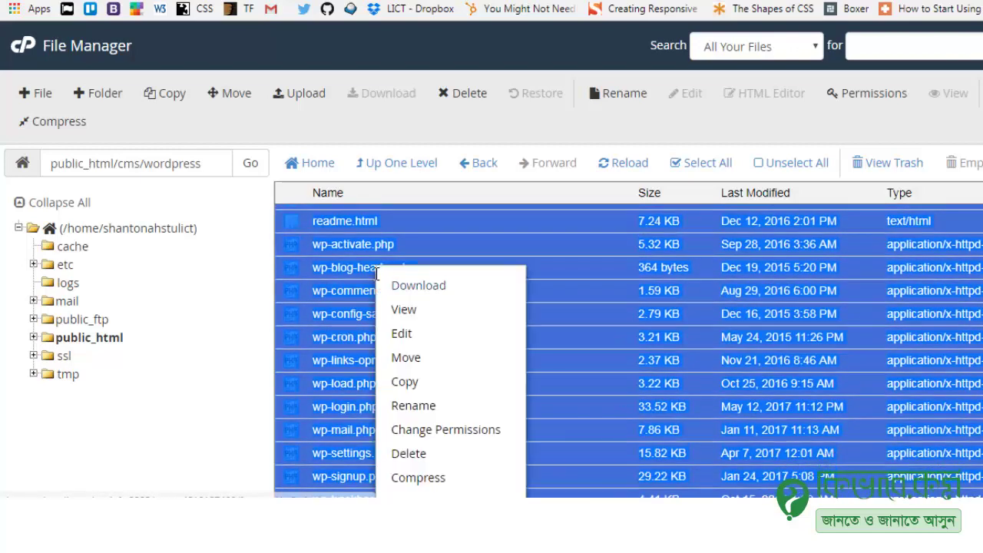
pyautogui.click(403, 368)
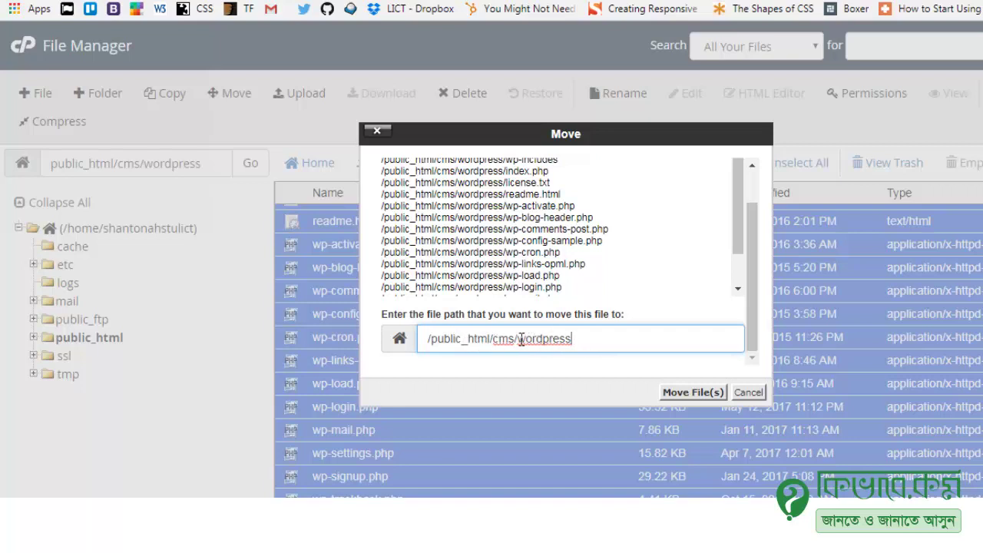
pyautogui.moveTo(517, 335); pyautogui.dragTo(646, 344)
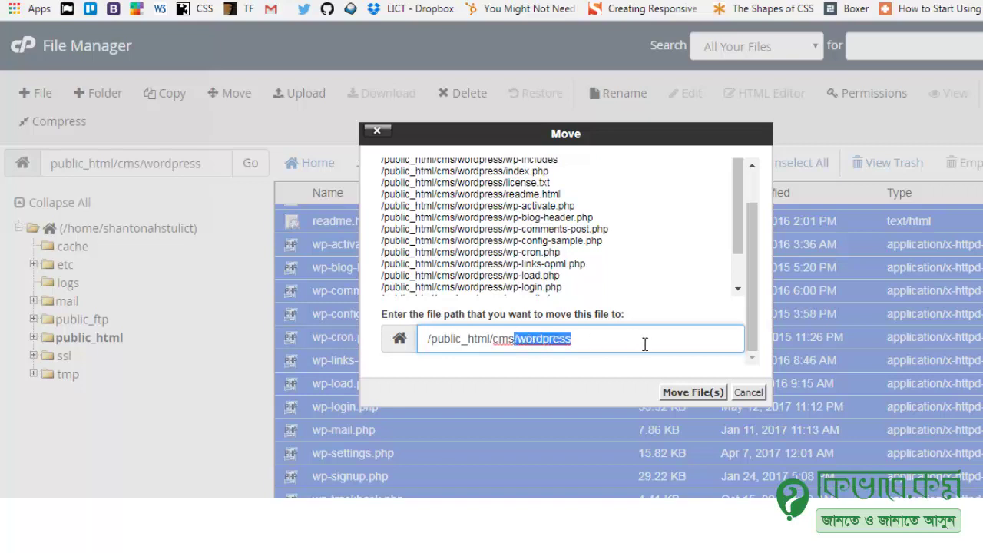
pyautogui.press('BackSpace')
pyautogui.write('/')
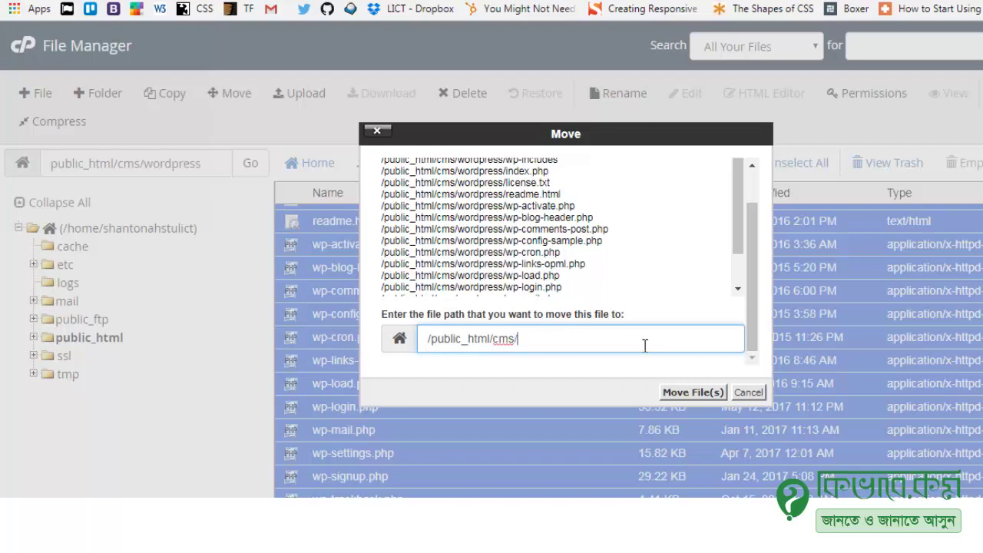
pyautogui.click(679, 395)
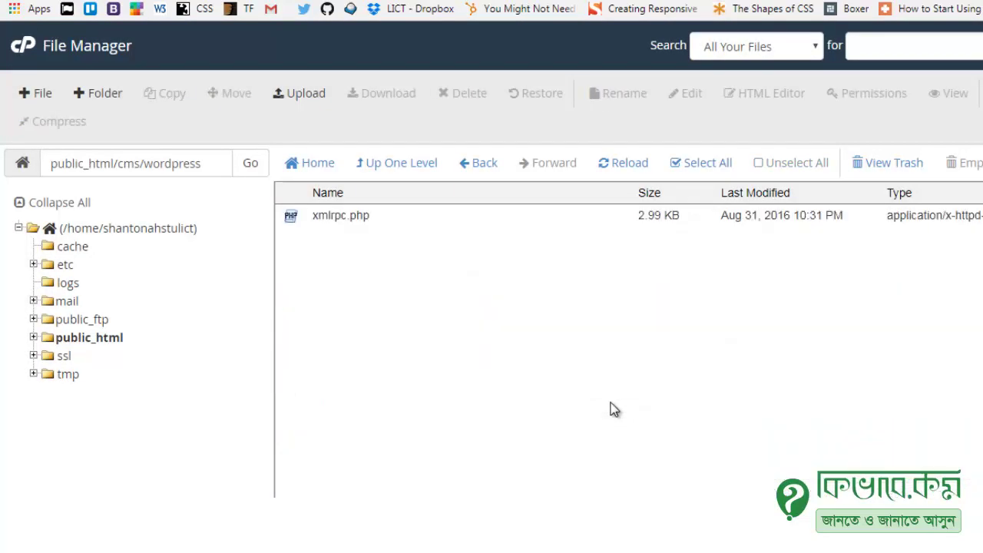
# Move the leftover xmlrpc.php into public_html/cms as well.
pyautogui.rightClick(374, 221)
pyautogui.click(415, 315)
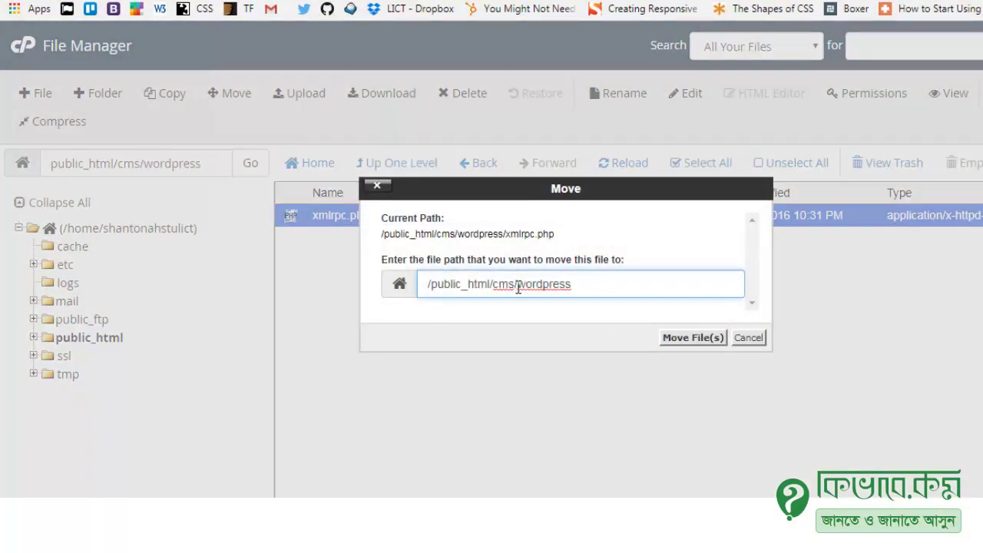
pyautogui.moveTo(518, 286); pyautogui.dragTo(632, 285)
pyautogui.press('BackSpace')
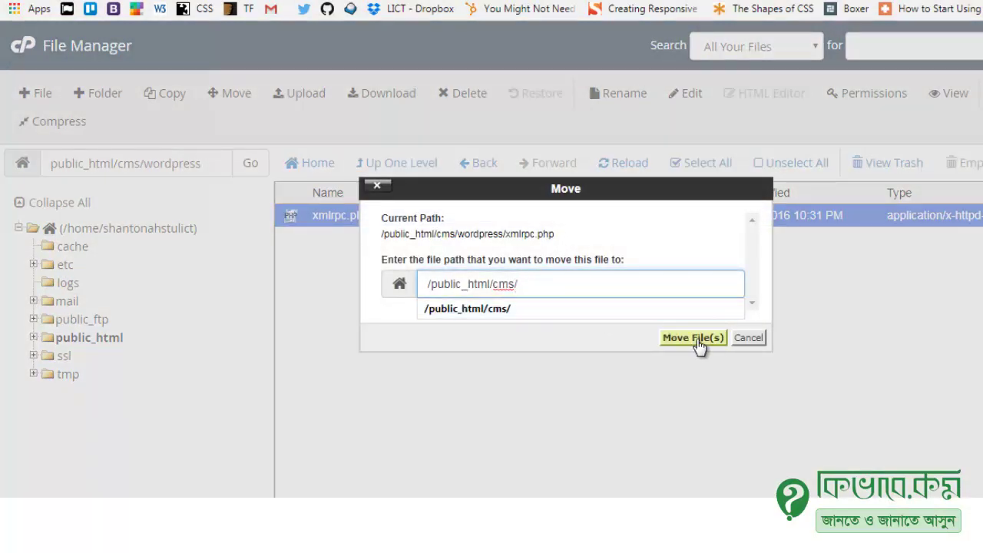
pyautogui.click(694, 339)
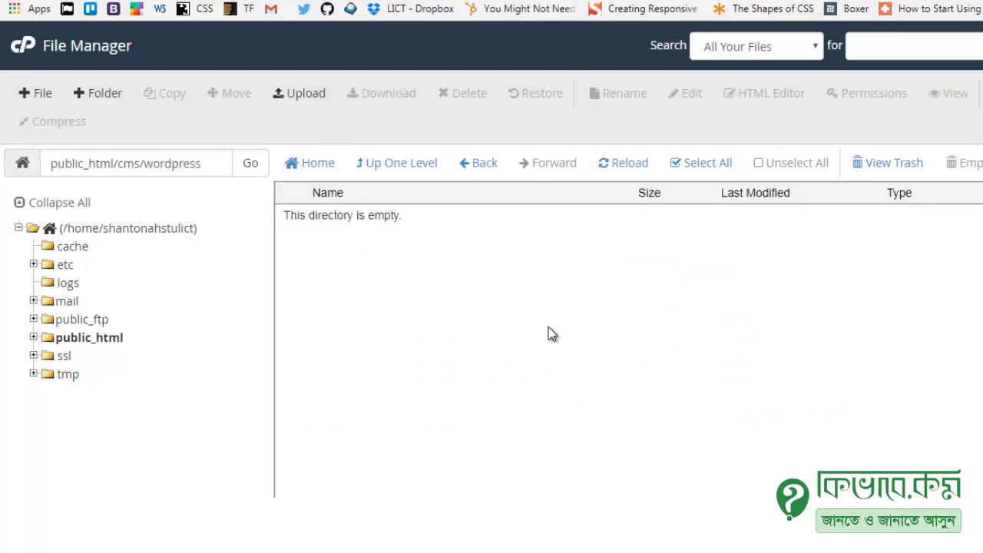
# Go up to public_html/cms to check the files, then switch to the site's project page.
pyautogui.click(425, 174)
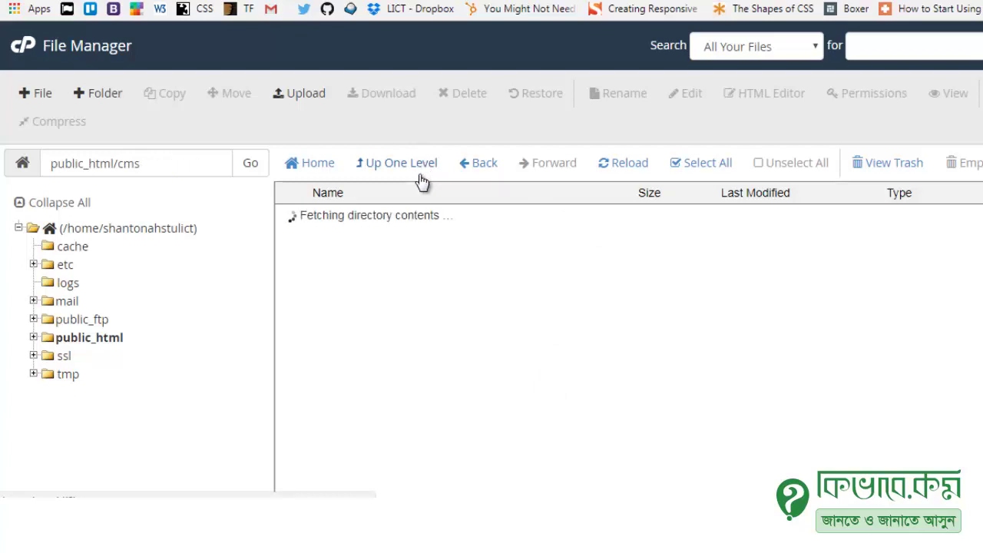
pyautogui.scroll(-2, 545, 284)
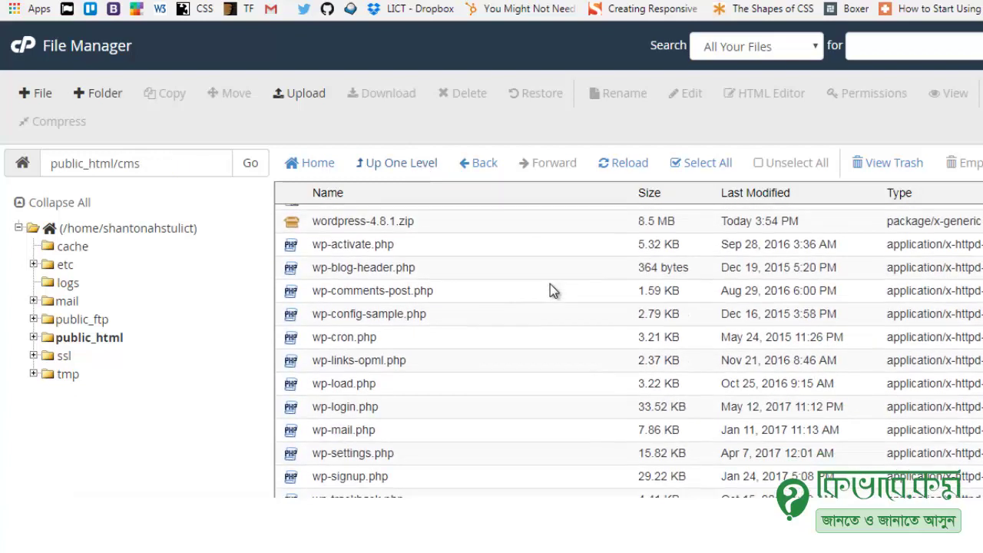
pyautogui.scroll(2, 548, 291)
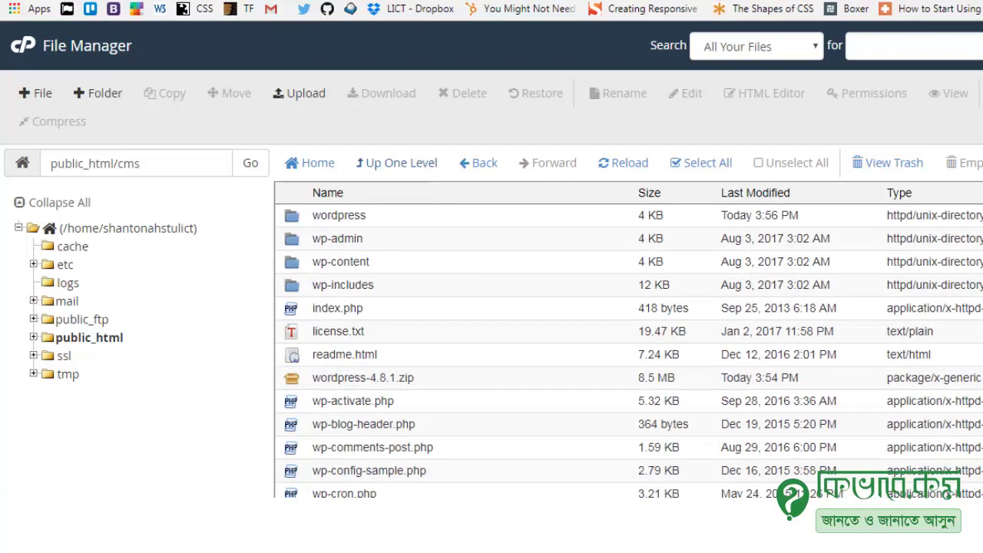
pyautogui.click(269, 2)
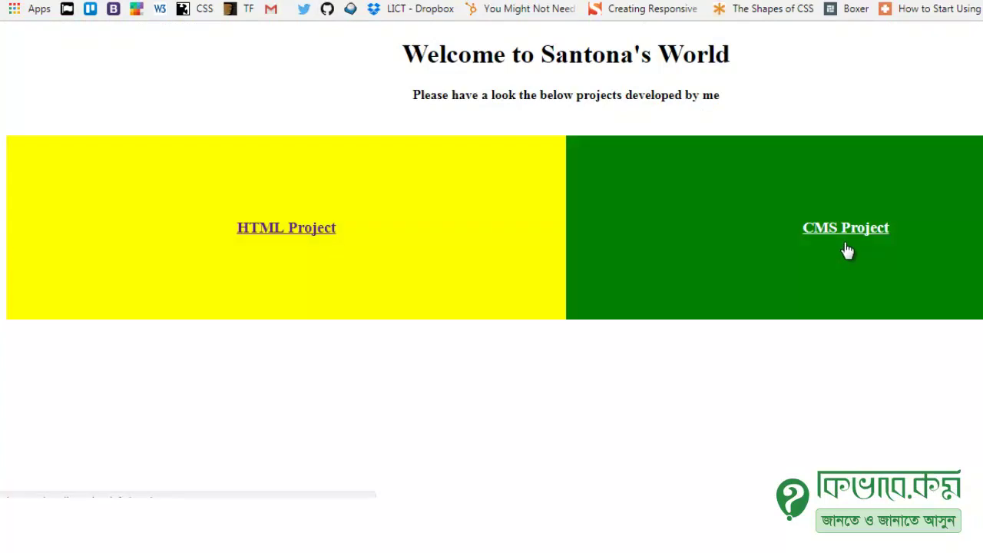
# Start the CMS Project's WordPress setup and continue with English (United States) as the language.
pyautogui.click(844, 245)
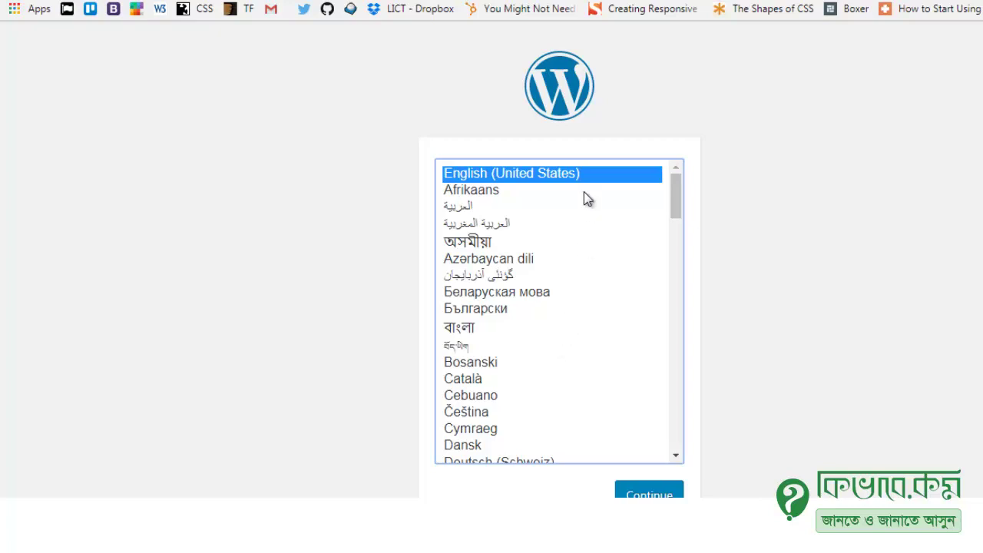
pyautogui.click(470, 328)
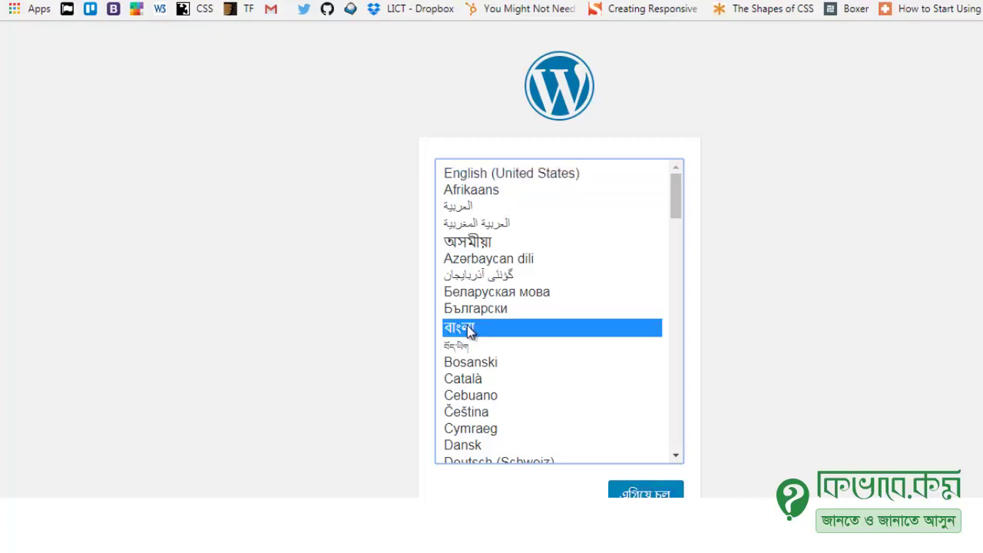
pyautogui.click(498, 175)
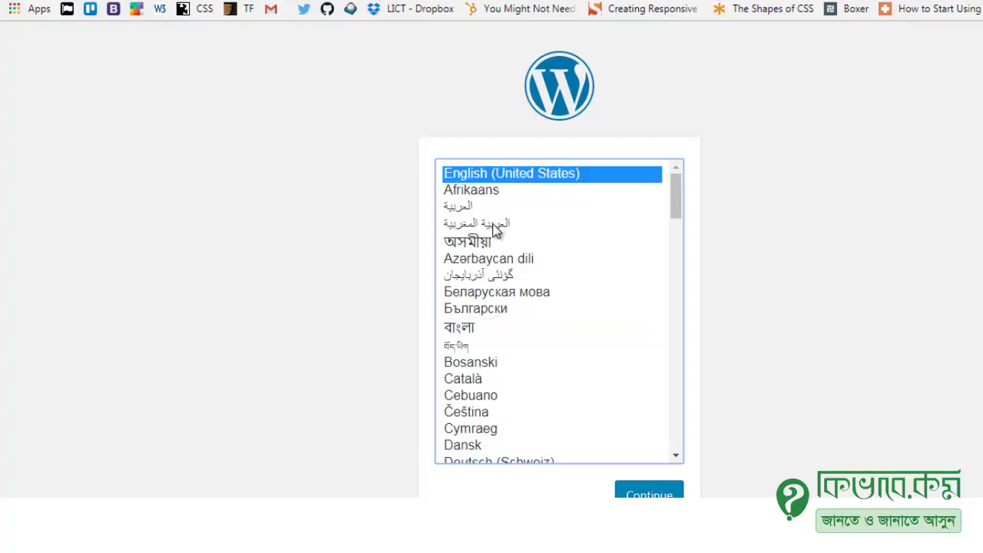
pyautogui.click(645, 492)
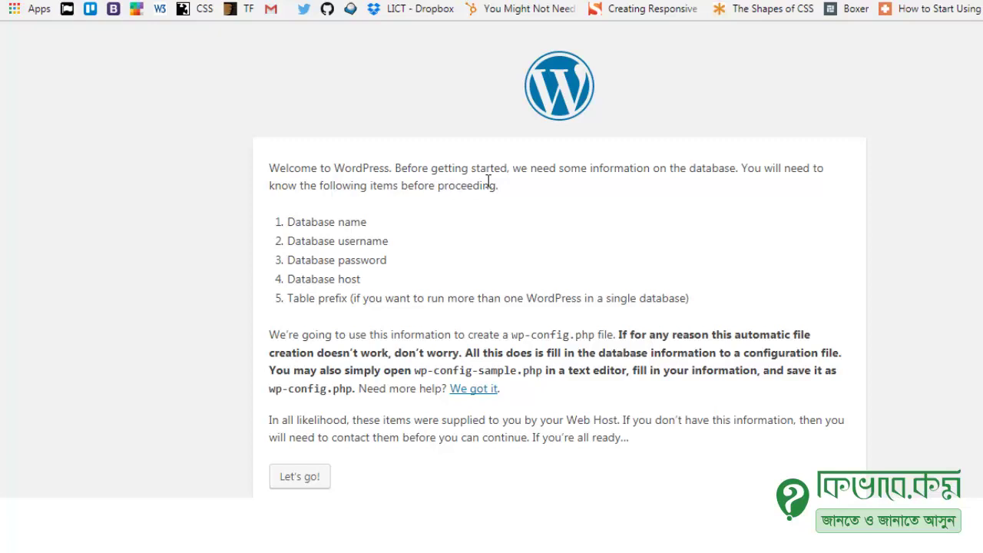
# Dismiss the Windows colour-scheme prompt, review the required database details, and return to cPanel.
pyautogui.doubleClick(707, 169)
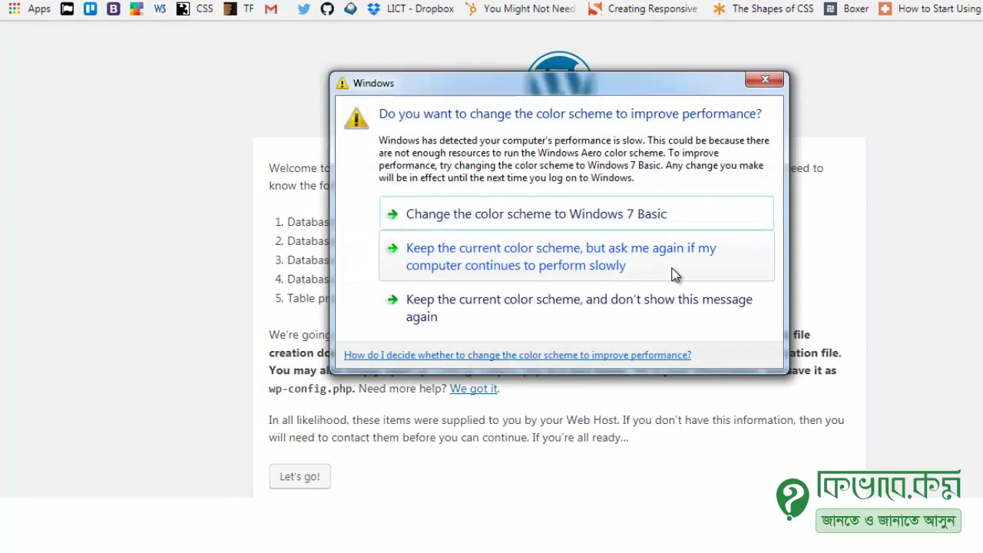
pyautogui.click(550, 215)
pyautogui.moveTo(291, 298); pyautogui.dragTo(341, 319)
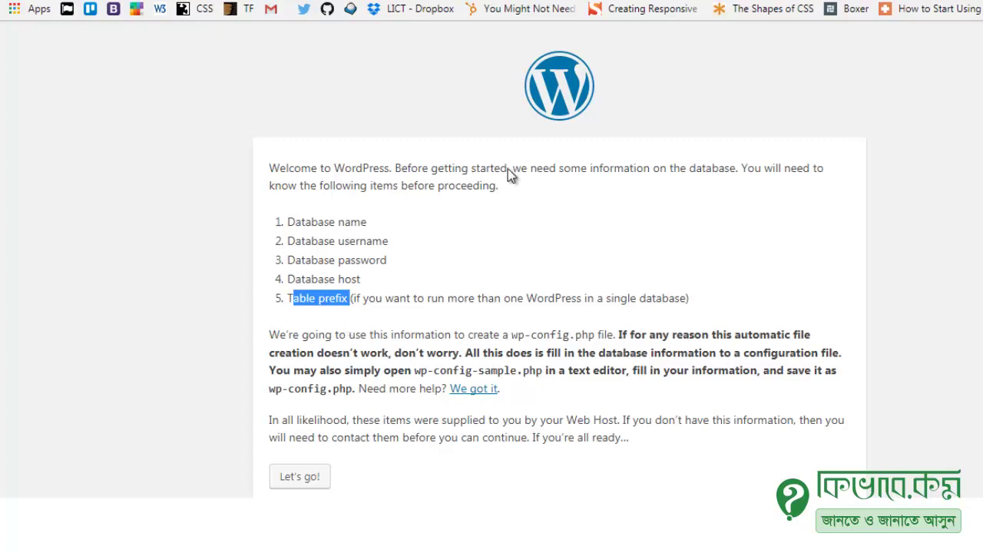
pyautogui.click(414, 39)
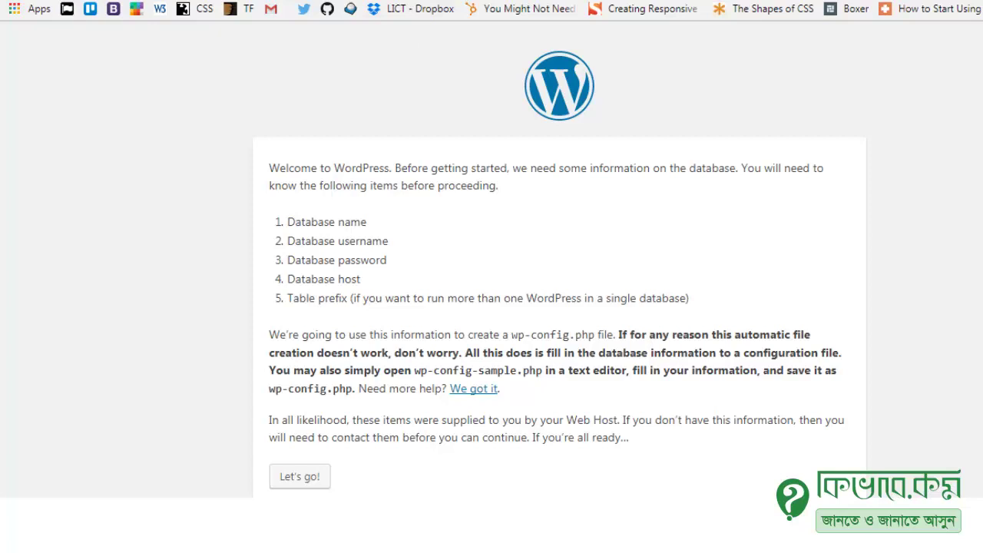
pyautogui.hotkey('ctrl', 'Tab')
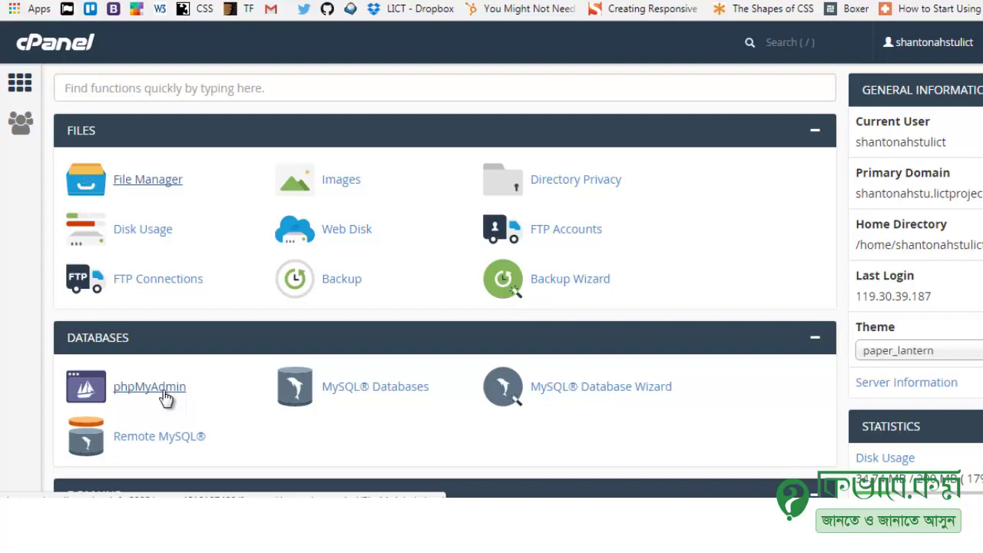
pyautogui.click(613, 394)
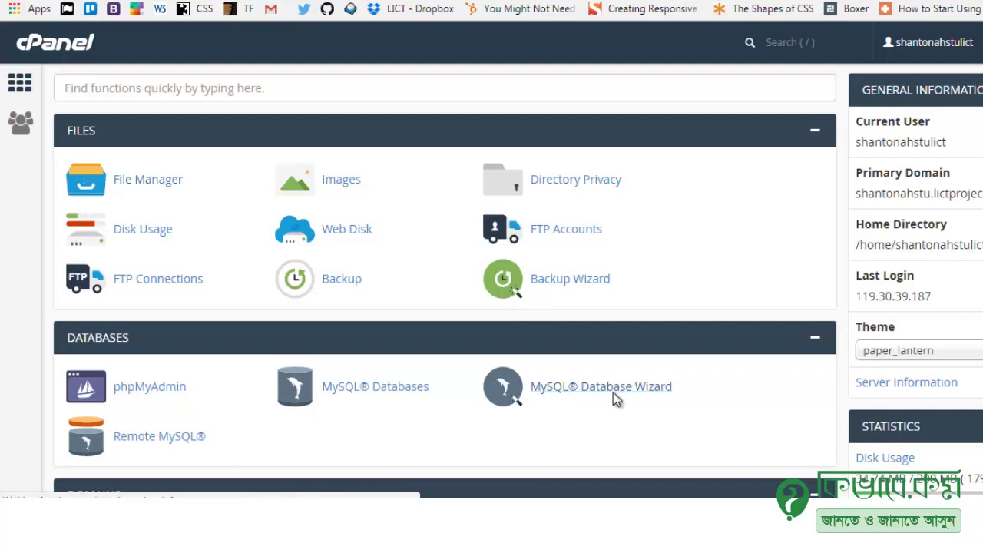
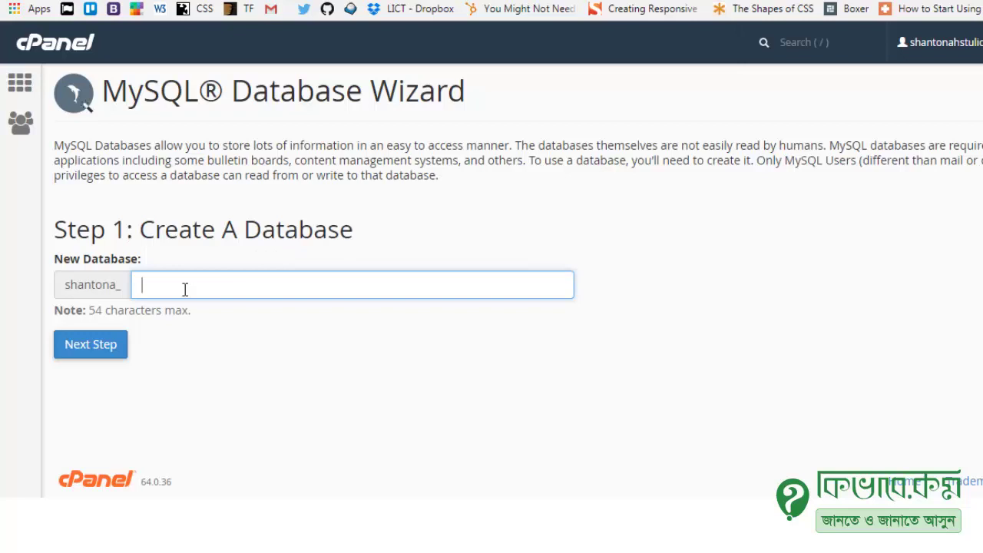
# Create a new MySQL database with the name suffix wp, replacing the mistyped 'cms'.
pyautogui.write('cms')
pyautogui.press('BackSpace')
pyautogui.press('BackSpace')
pyautogui.press('BackSpace')
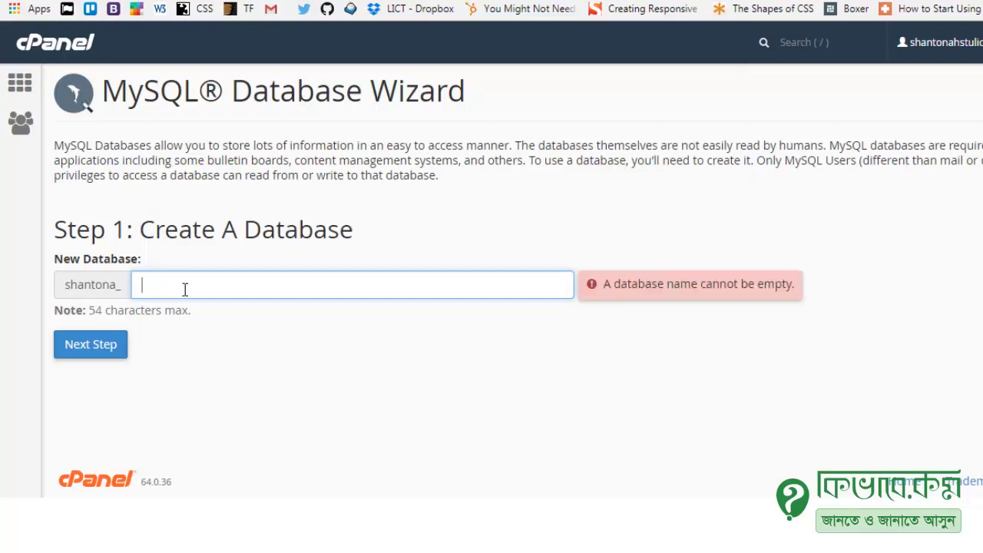
pyautogui.write('wp')
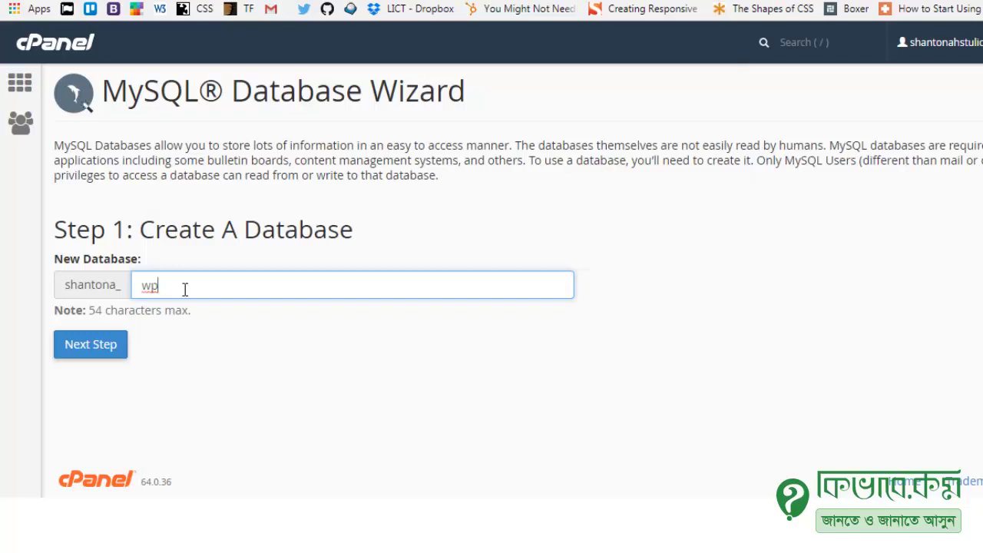
pyautogui.click(117, 350)
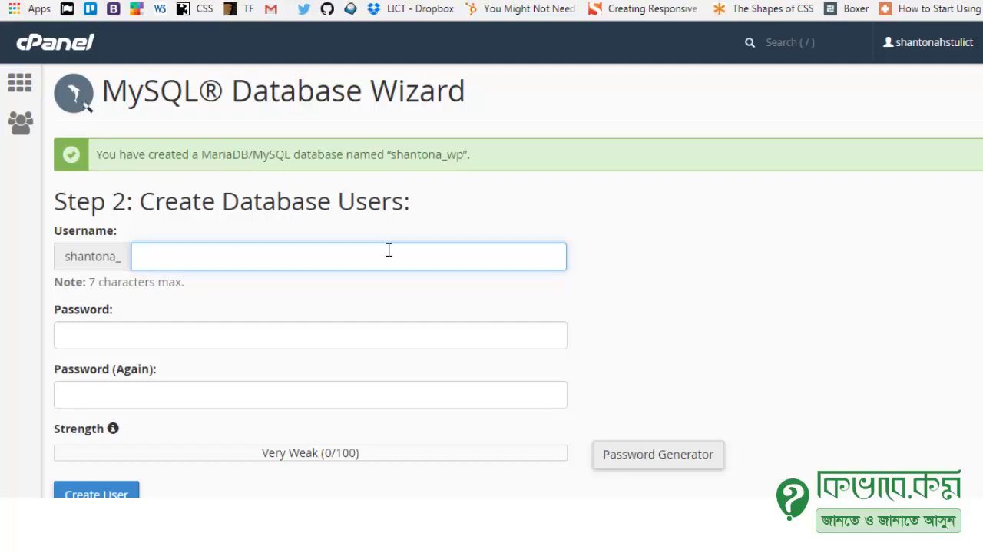
# Enter username wp and fill both password fields with a generated Very Strong password.
pyautogui.write('wp')
pyautogui.click(164, 342)
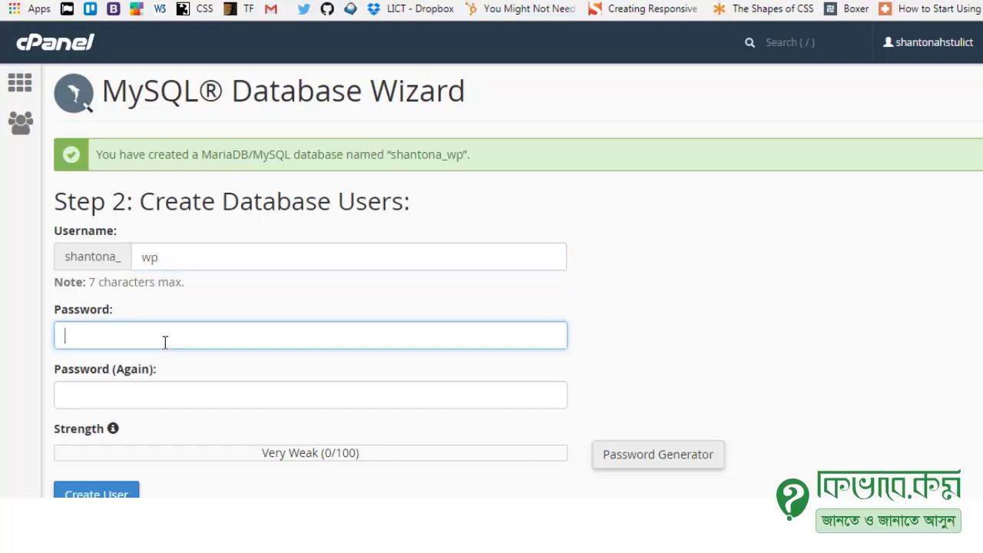
pyautogui.click(679, 456)
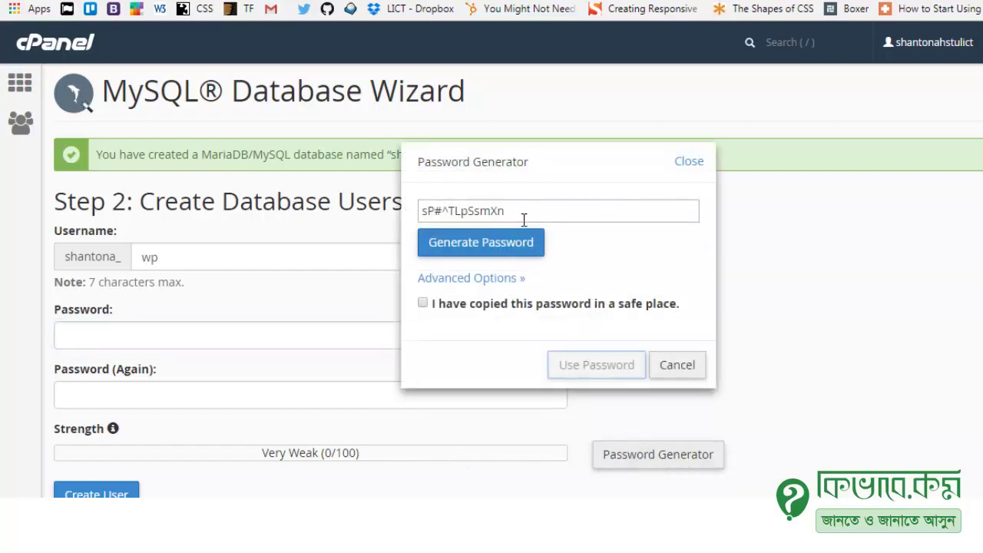
pyautogui.click(511, 244)
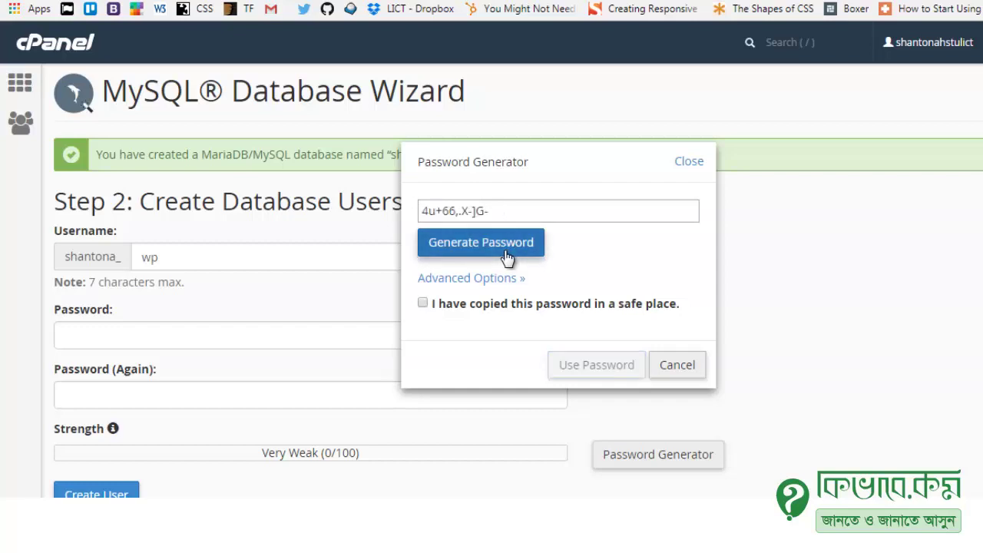
pyautogui.click(514, 220)
pyautogui.moveTo(514, 220); pyautogui.dragTo(417, 217)
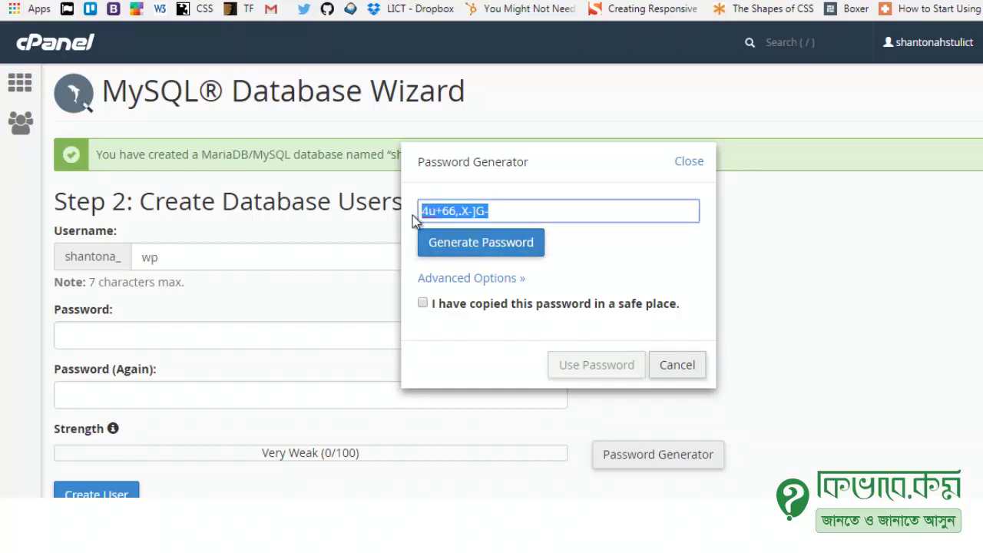
pyautogui.click(468, 310)
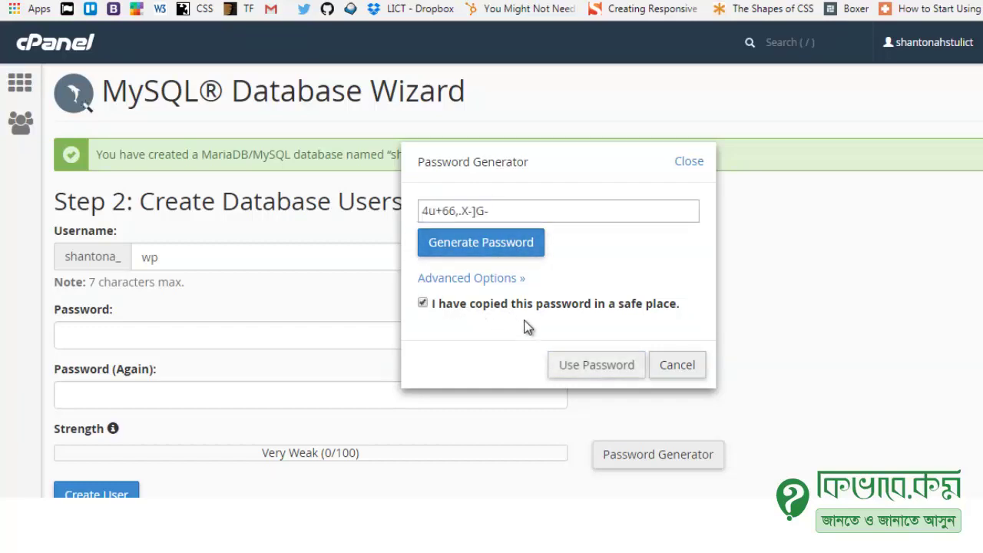
pyautogui.click(607, 371)
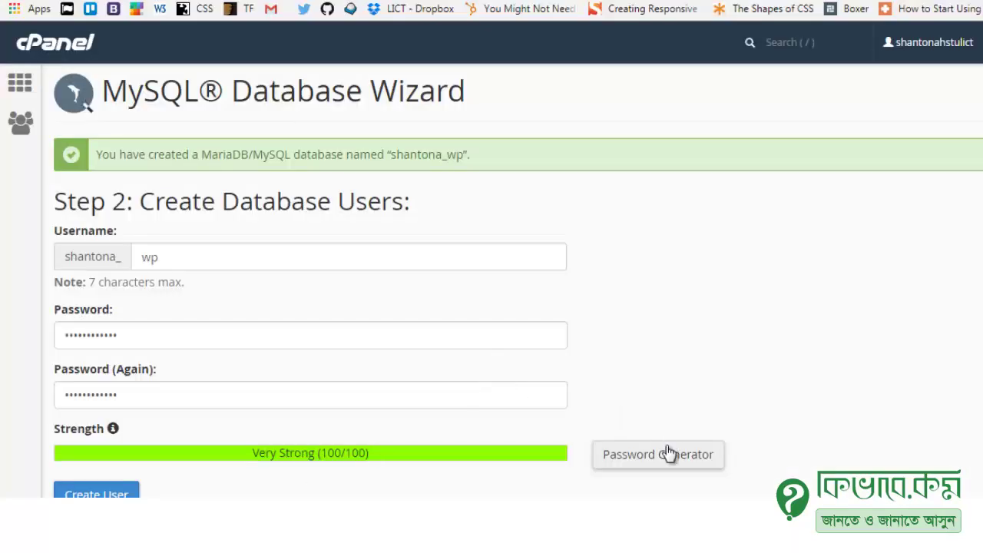
# Generate a fresh password, apply it, and paste it into the text editor note.
pyautogui.click(669, 454)
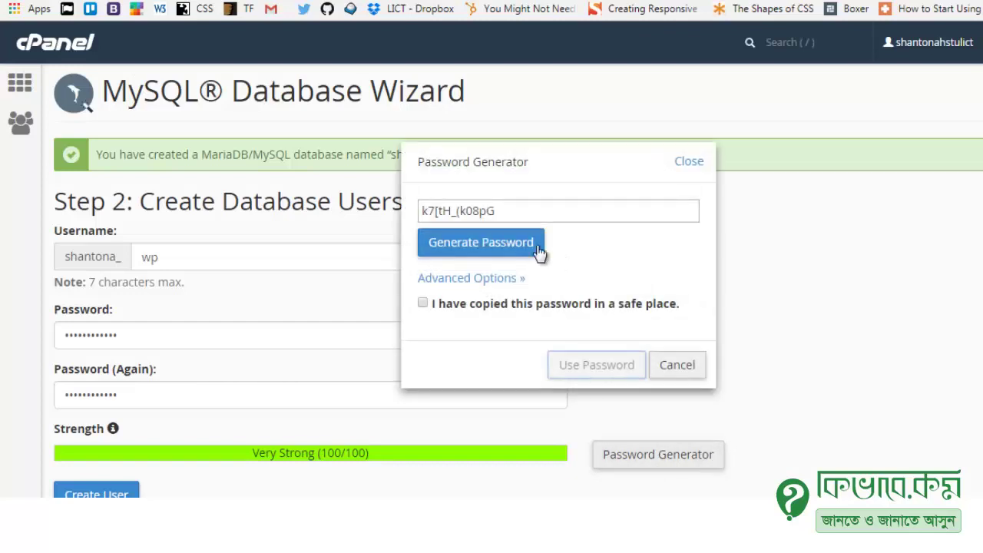
pyautogui.moveTo(529, 212); pyautogui.dragTo(383, 207)
pyautogui.hotkey('ctrl', 'c')
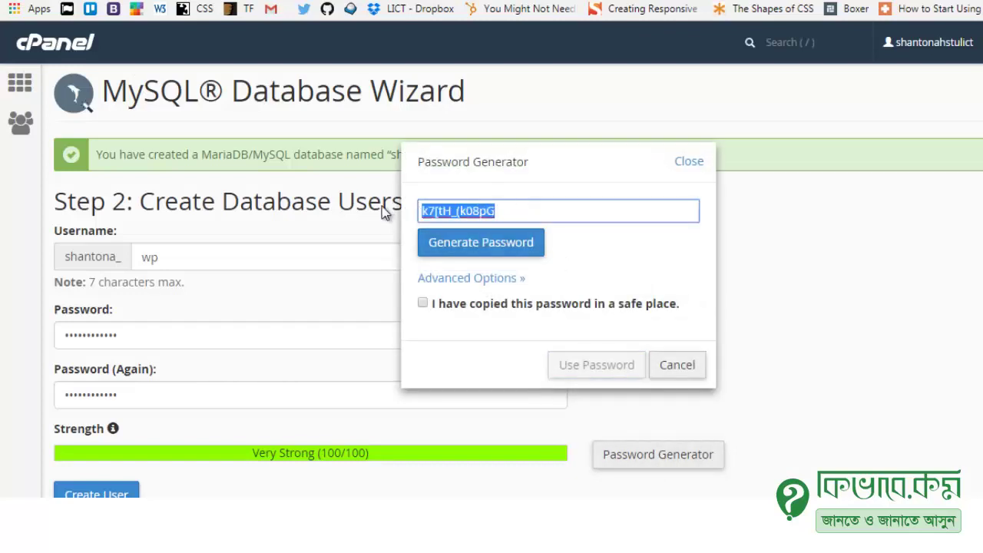
pyautogui.click(465, 311)
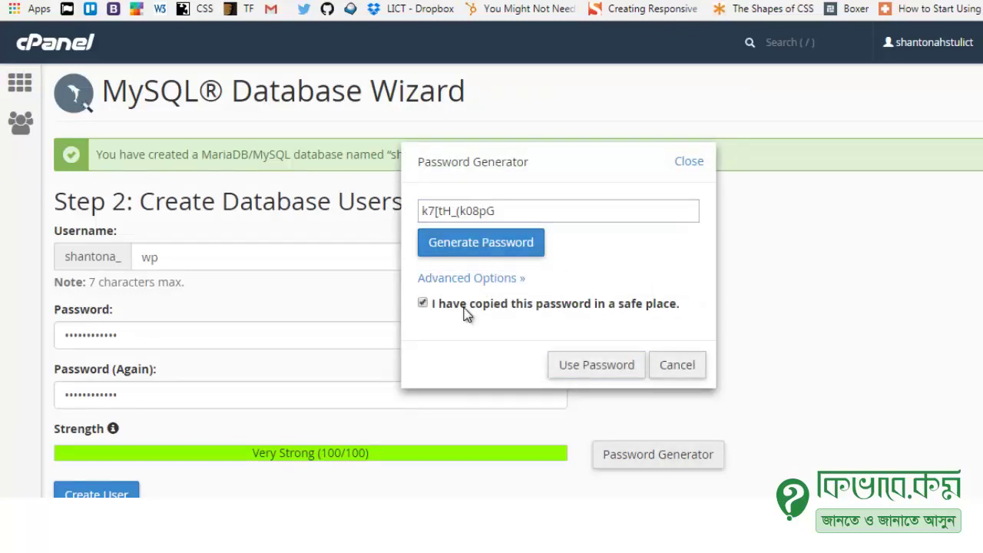
pyautogui.click(603, 365)
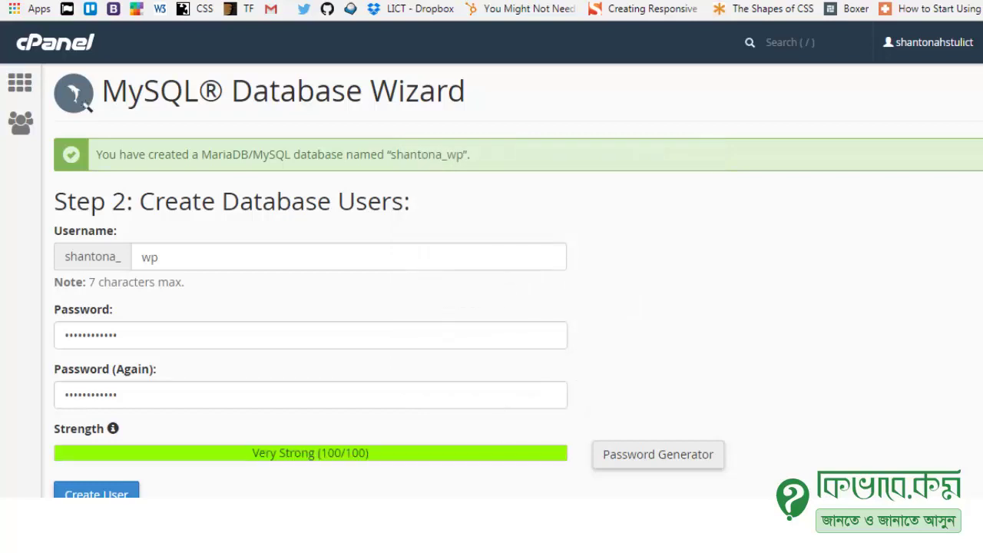
pyautogui.hotkey('alt', 'Tab')
pyautogui.hotkey('ctrl', 'v')
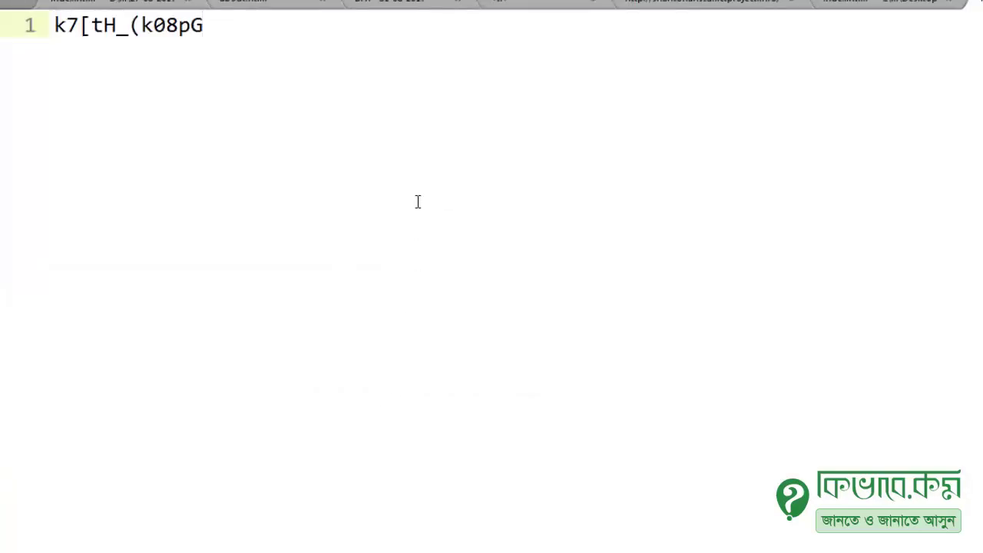
pyautogui.hotkey('alt', 'Tab')
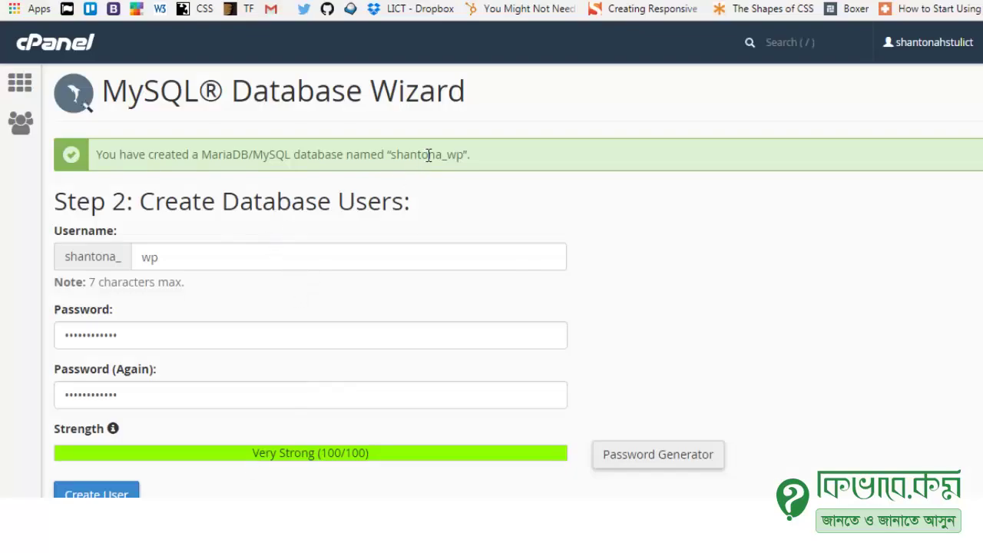
# Copy the database name, recheck the username and password, and create the user wp.
pyautogui.moveTo(464, 153); pyautogui.dragTo(397, 155)
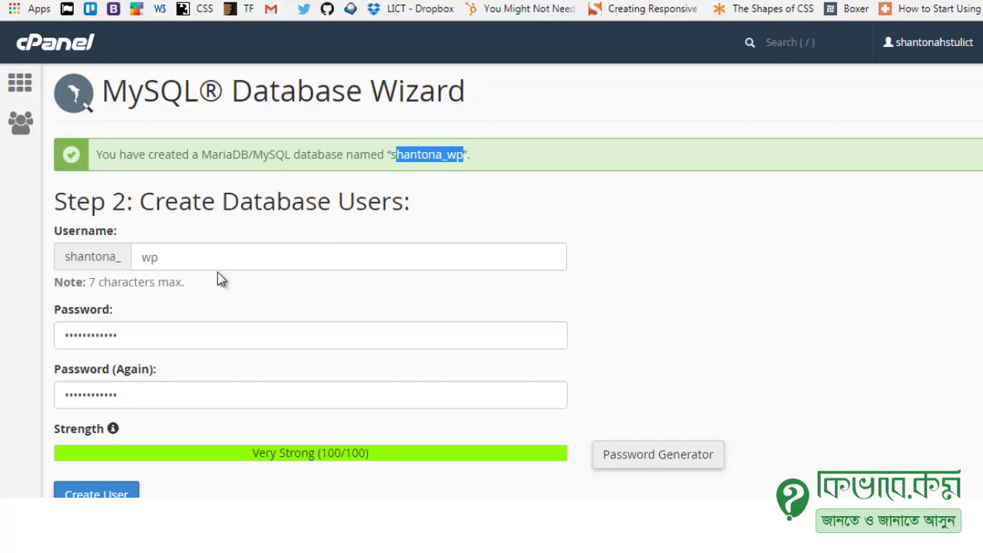
pyautogui.click(193, 257)
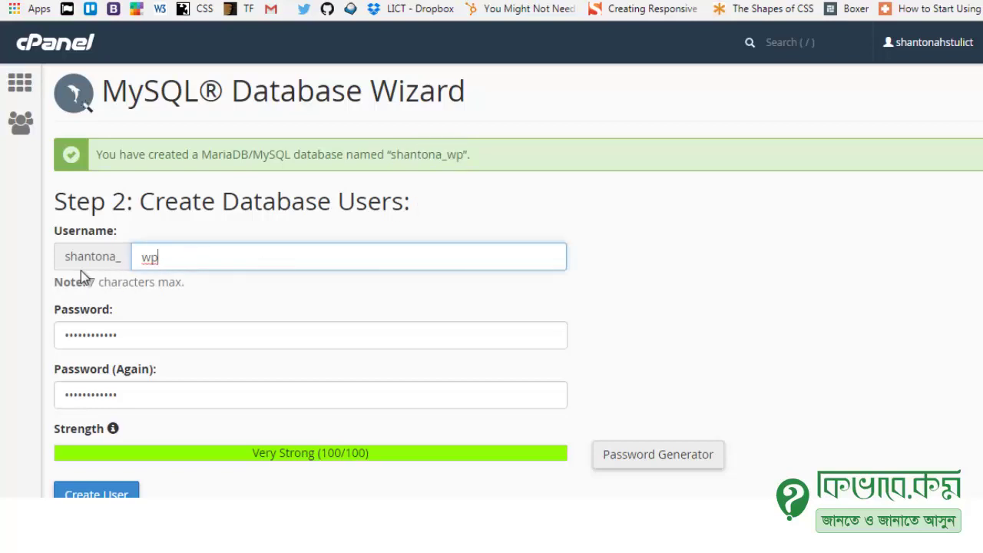
pyautogui.click(142, 331)
pyautogui.scroll(-2, 125, 396)
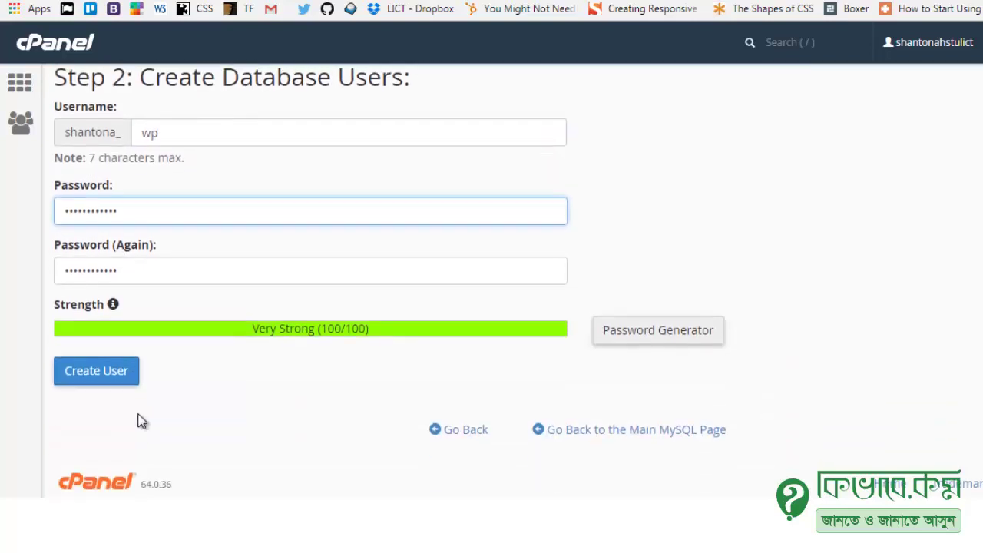
pyautogui.click(106, 381)
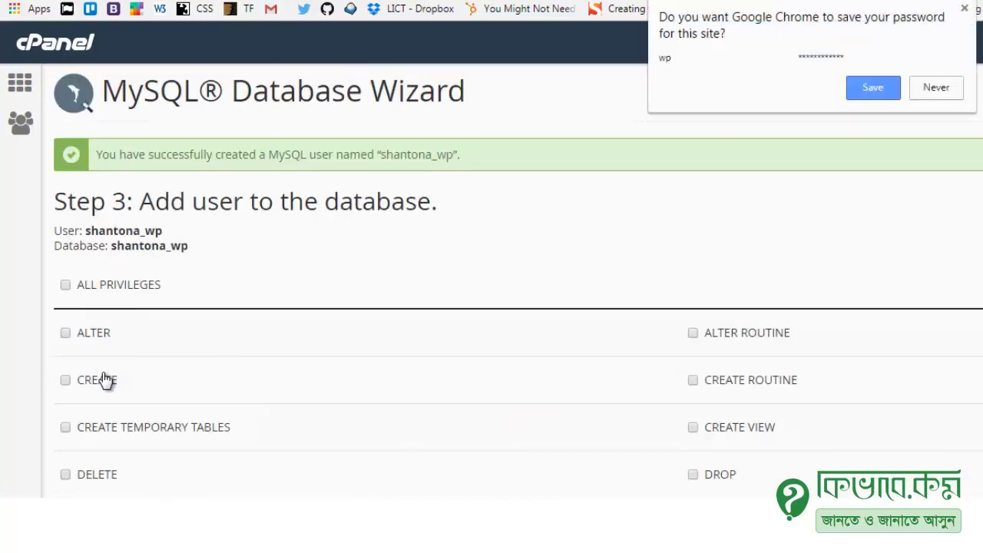
# Dismiss the browser's save-password prompt and grant the user ALL PRIVILEGES on the _wp database.
pyautogui.click(614, 246)
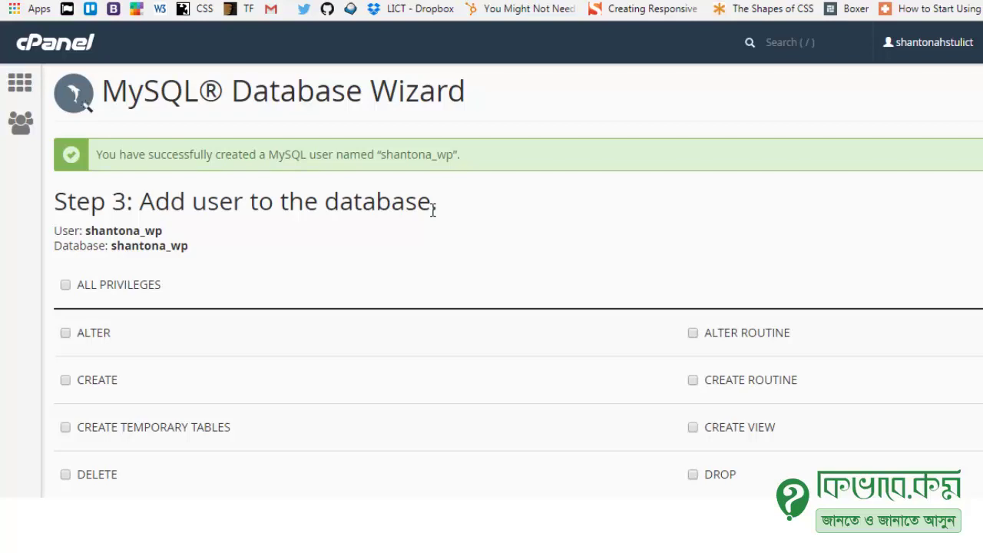
pyautogui.click(120, 285)
pyautogui.scroll(-3, 175, 253)
pyautogui.scroll(-6, 175, 253)
pyautogui.click(98, 369)
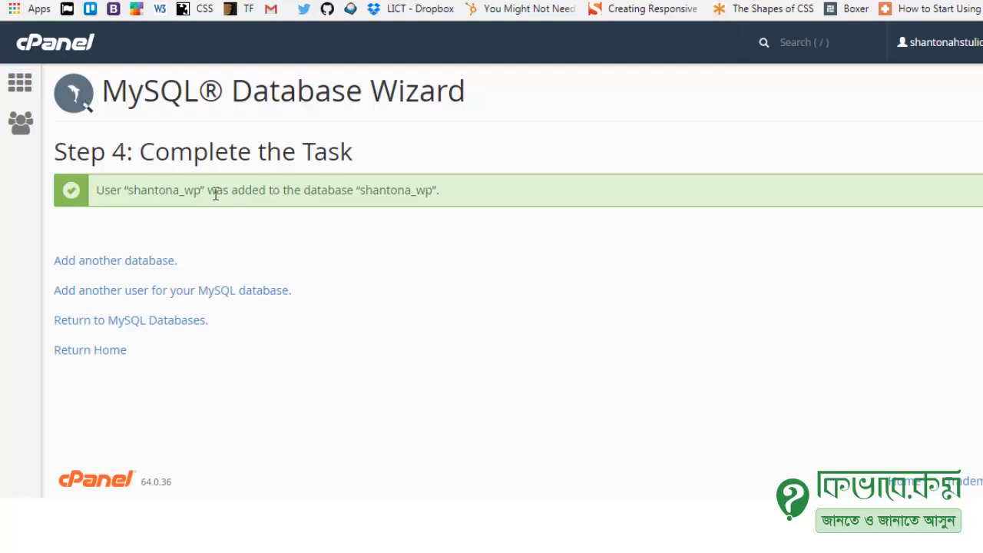
# Note the user and database names in the confirmation, then go to the WordPress setup page.
pyautogui.moveTo(202, 192); pyautogui.dragTo(131, 193)
pyautogui.moveTo(373, 192)
pyautogui.mouseDown()
pyautogui.moveTo(433, 192)
pyautogui.moveTo(360, 197)
pyautogui.mouseUp()
pyautogui.hotkey('ctrl', 'c')
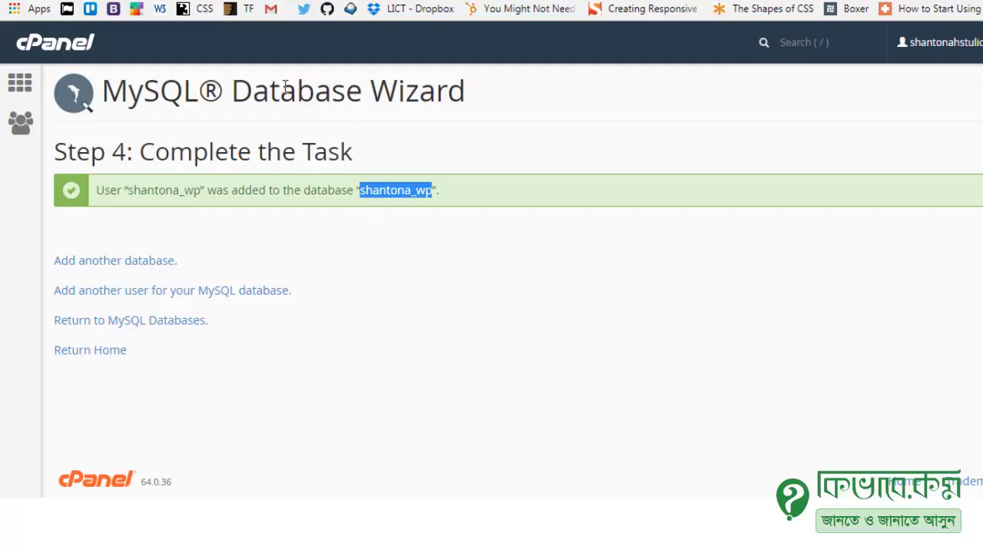
pyautogui.click(330, 0)
# Begin WordPress database setup and replace the default 'wordpress' Database Name with the new _wp database.
pyautogui.scroll(-1, 319, 246)
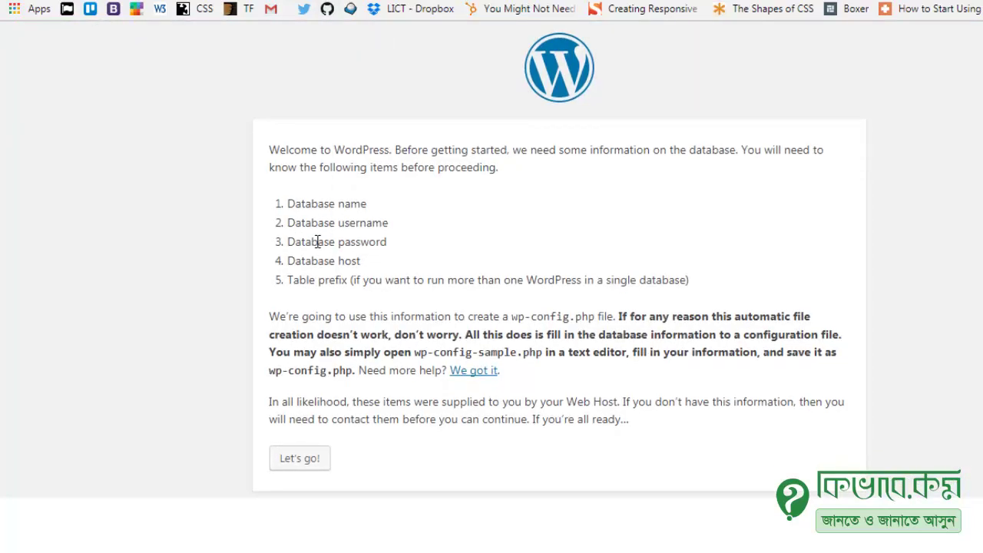
pyautogui.moveTo(287, 201); pyautogui.dragTo(320, 266)
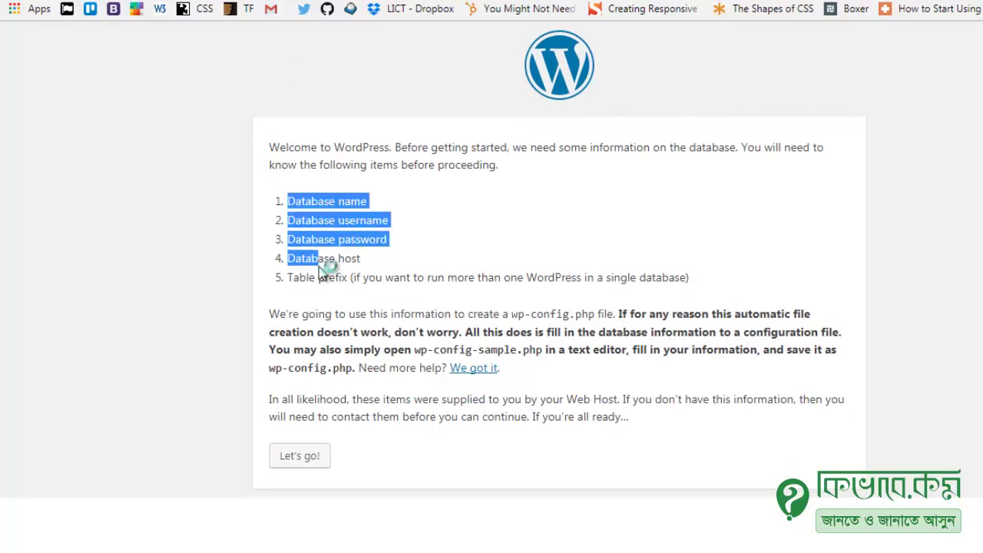
pyautogui.click(308, 465)
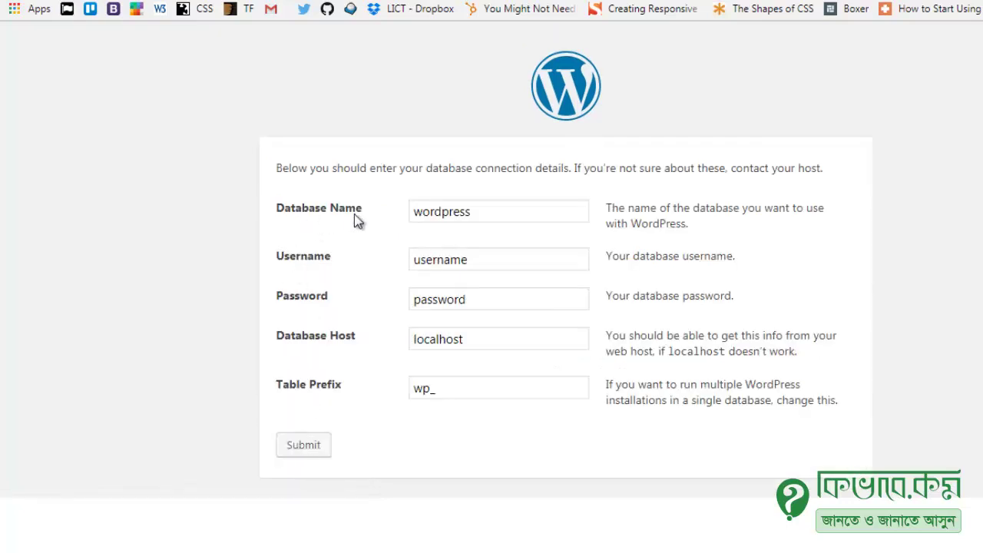
pyautogui.click(513, 214)
pyautogui.doubleClick(453, 215)
pyautogui.hotkey('ctrl', 'v')
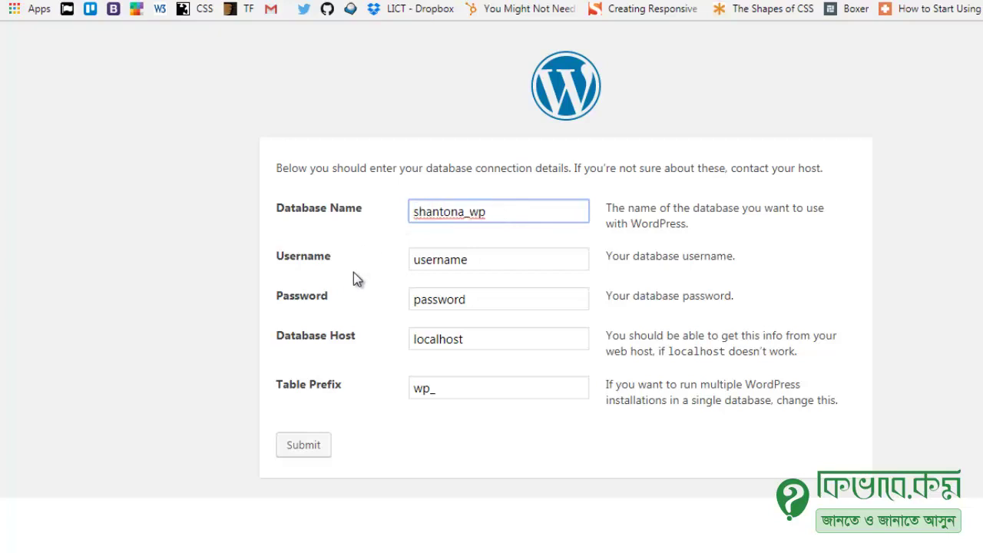
# Fill in the new database user's name and the saved generated password.
pyautogui.moveTo(481, 262); pyautogui.dragTo(413, 261)
pyautogui.hotkey('ctrl', 'v')
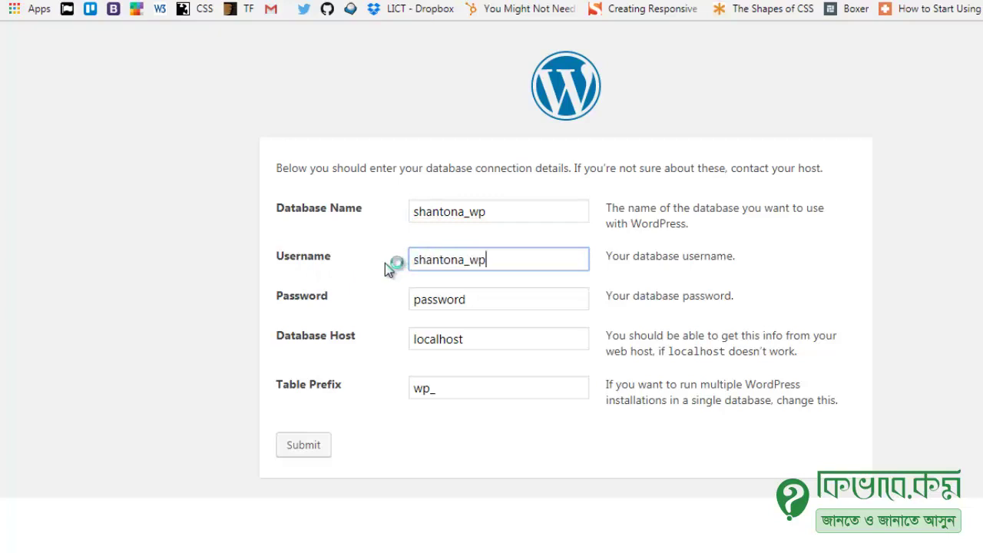
pyautogui.moveTo(536, 302); pyautogui.dragTo(332, 305)
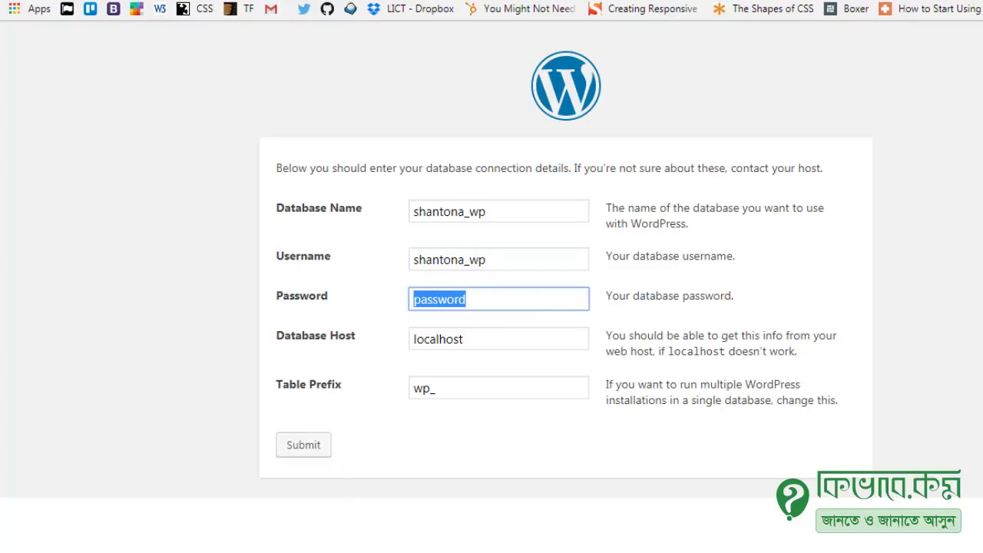
pyautogui.hotkey('alt', 'Tab')
pyautogui.hotkey('ctrl', 'a')
pyautogui.hotkey('ctrl', 'c')
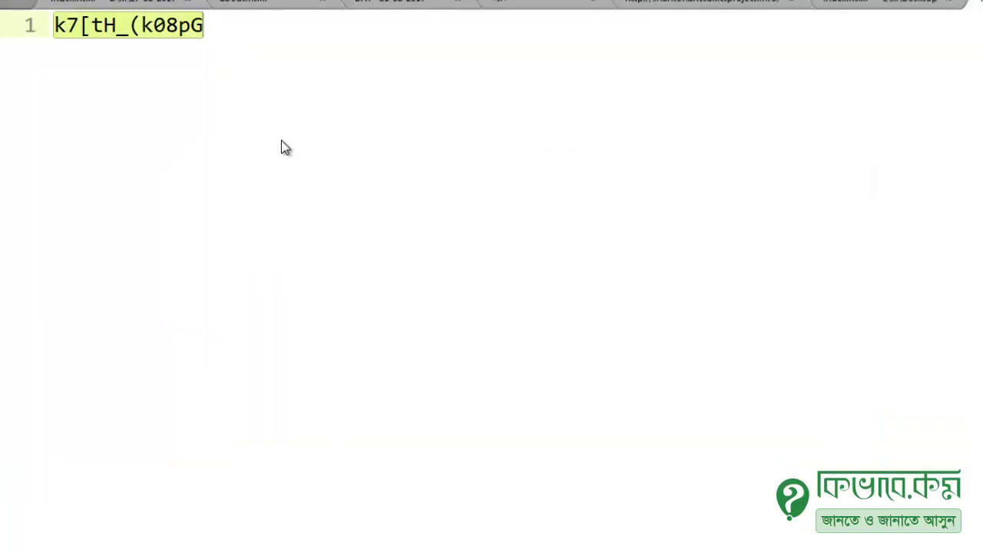
pyautogui.hotkey('alt', 'Tab')
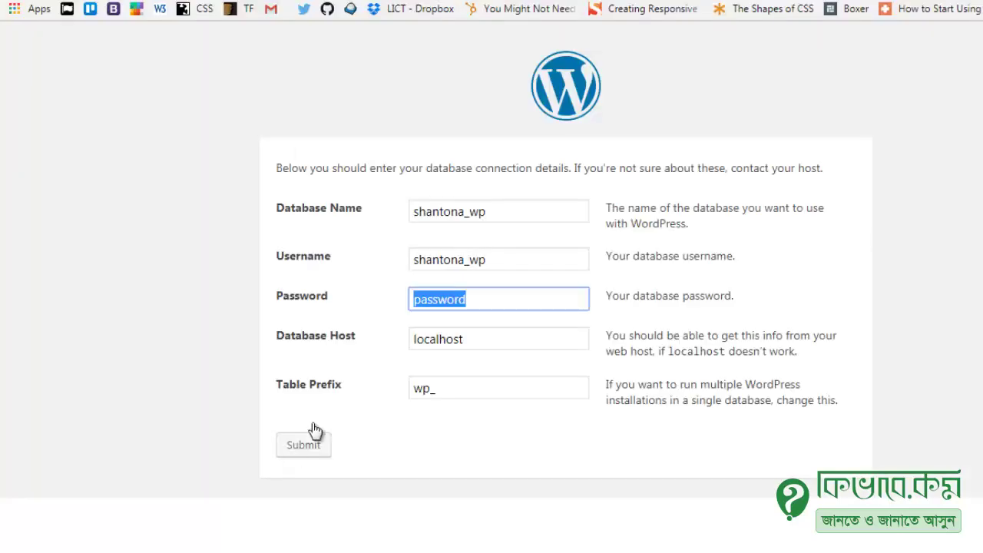
pyautogui.hotkey('ctrl', 'v')
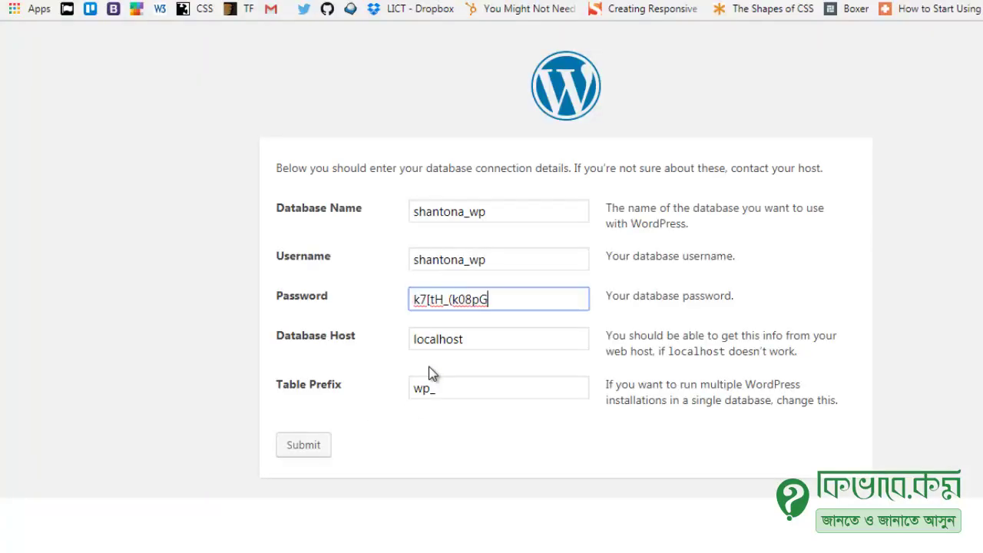
# Keep Database Host as localhost and Table Prefix as wp_.
pyautogui.click(463, 339)
pyautogui.rightClick(369, 417)
pyautogui.rightClick(292, 202)
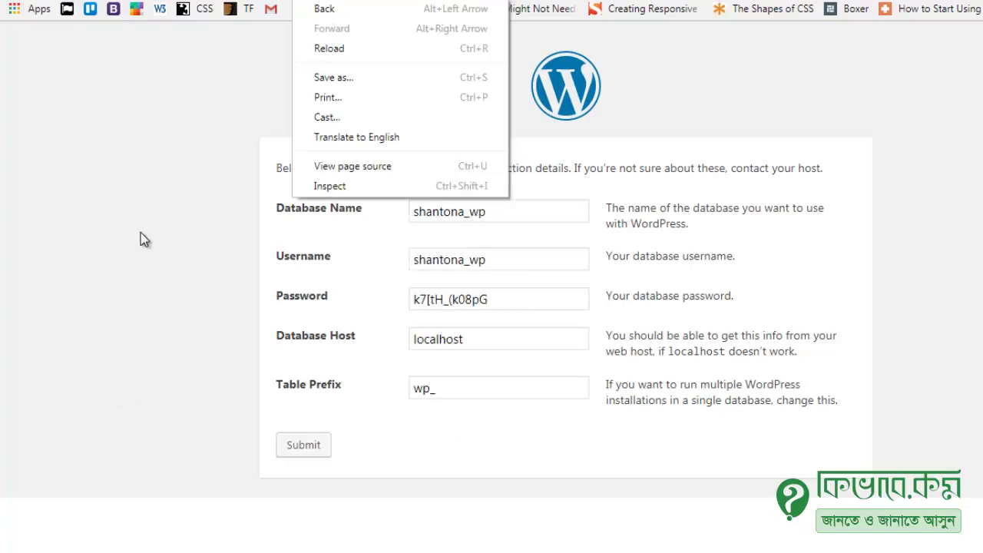
pyautogui.press('Escape')
pyautogui.click(491, 347)
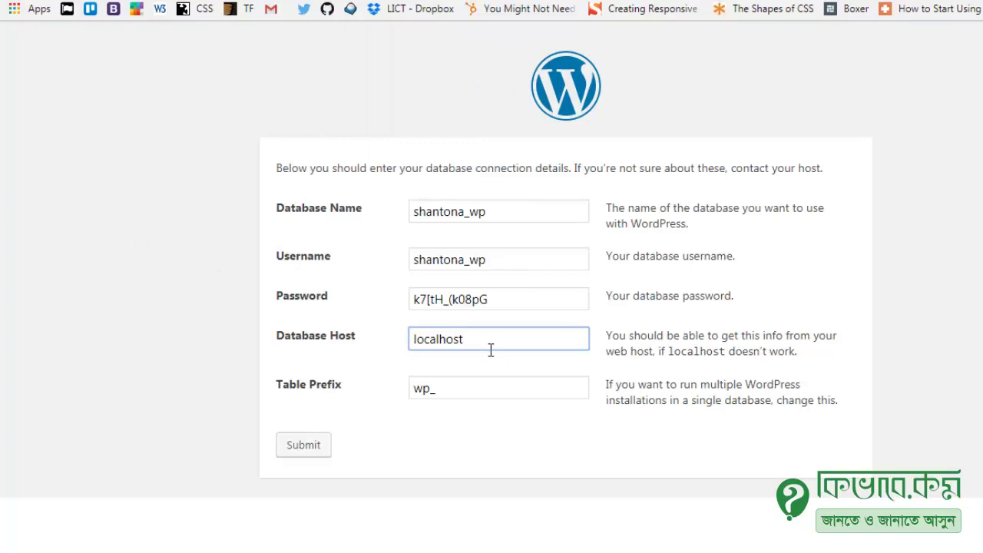
pyautogui.click(439, 388)
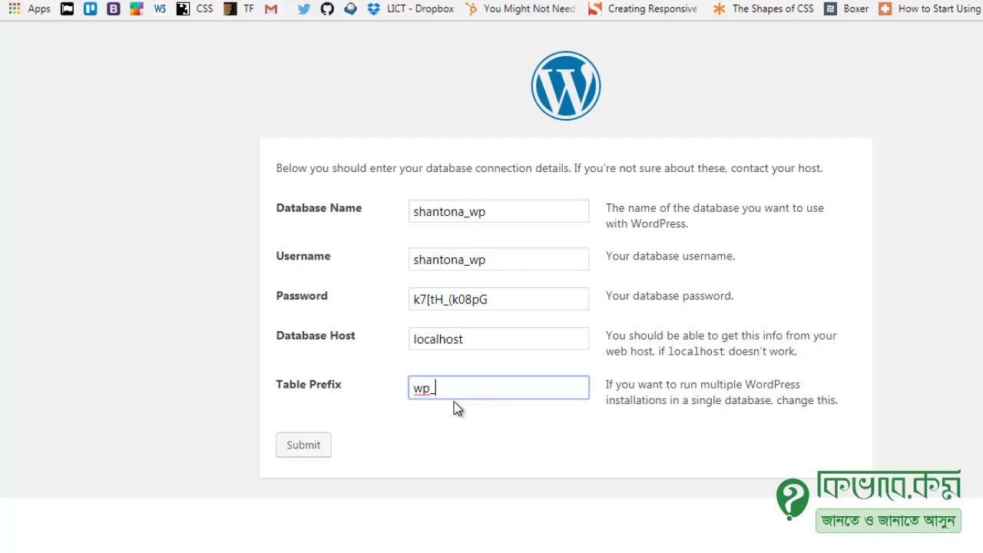
# Submit the database details and run the WordPress install.
pyautogui.click(321, 448)
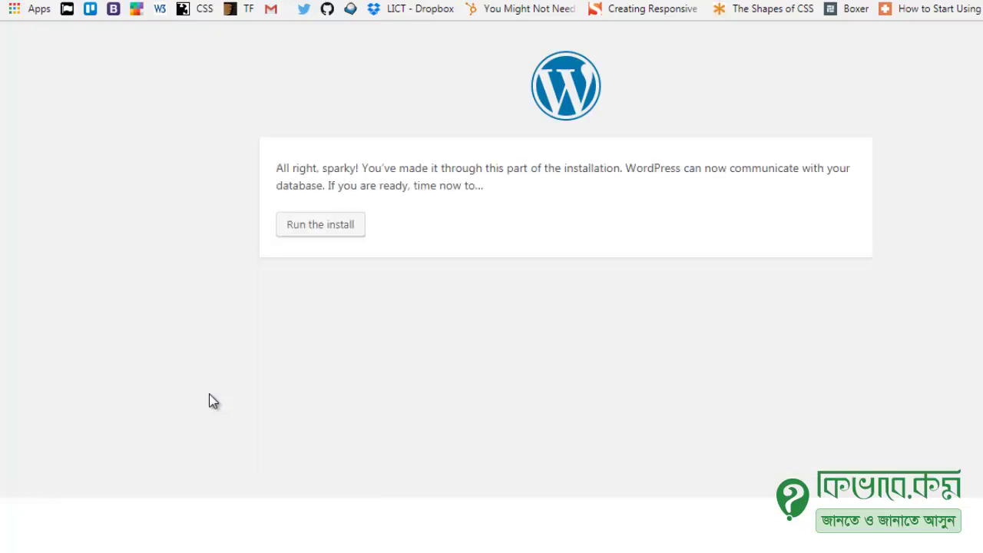
pyautogui.click(346, 233)
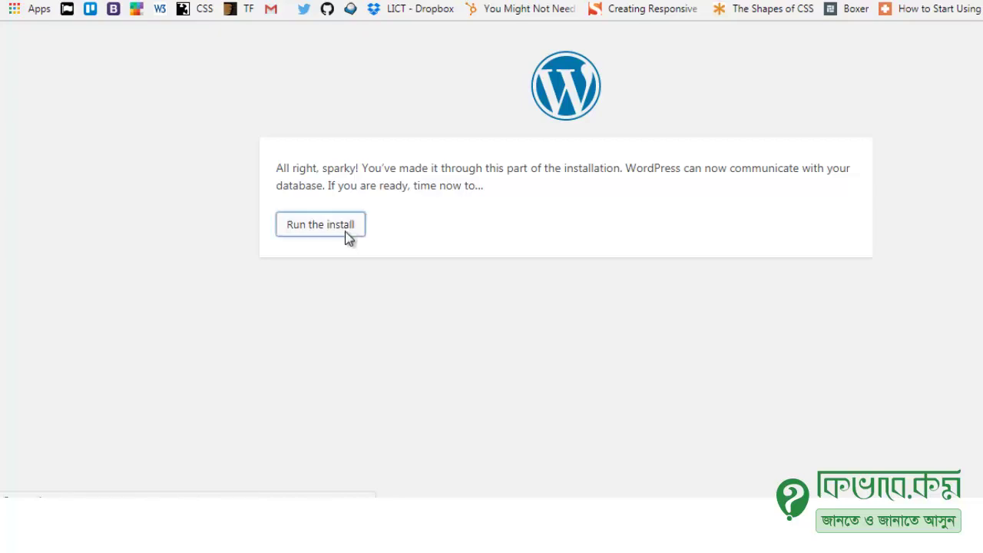
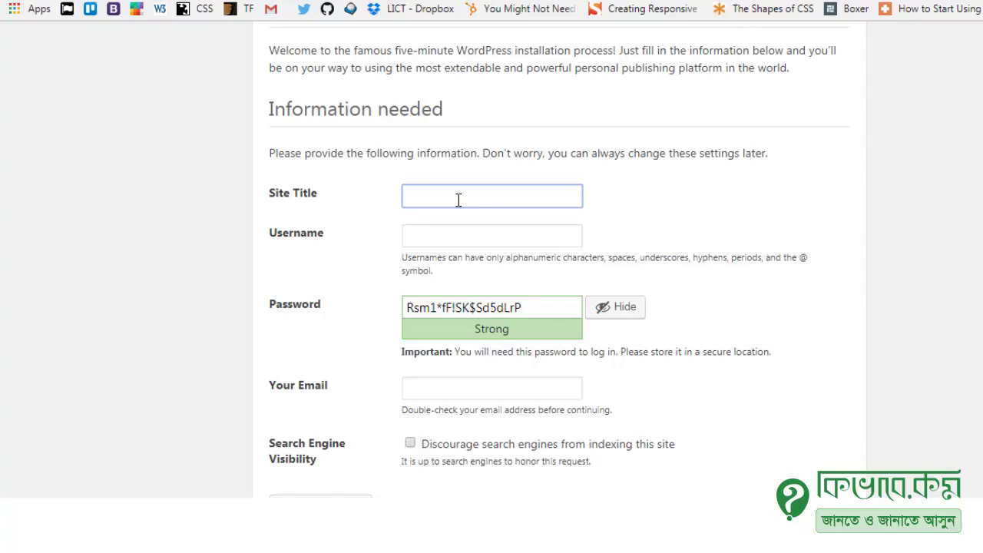
# Enter 'Shantona CMS' as the Site Title and 'admin' as the Username.
pyautogui.write('Shantona CMS')
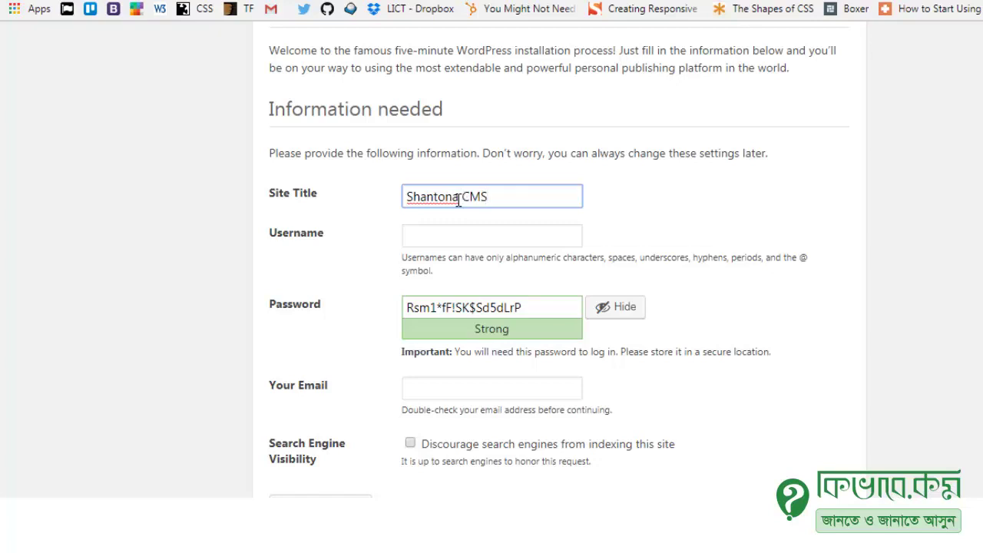
pyautogui.click(482, 236)
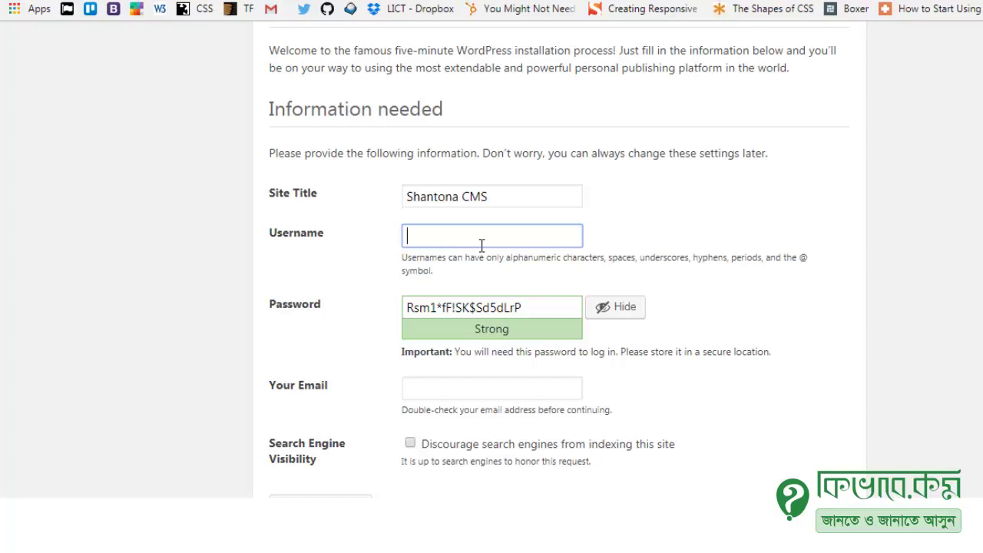
pyautogui.write('admin')
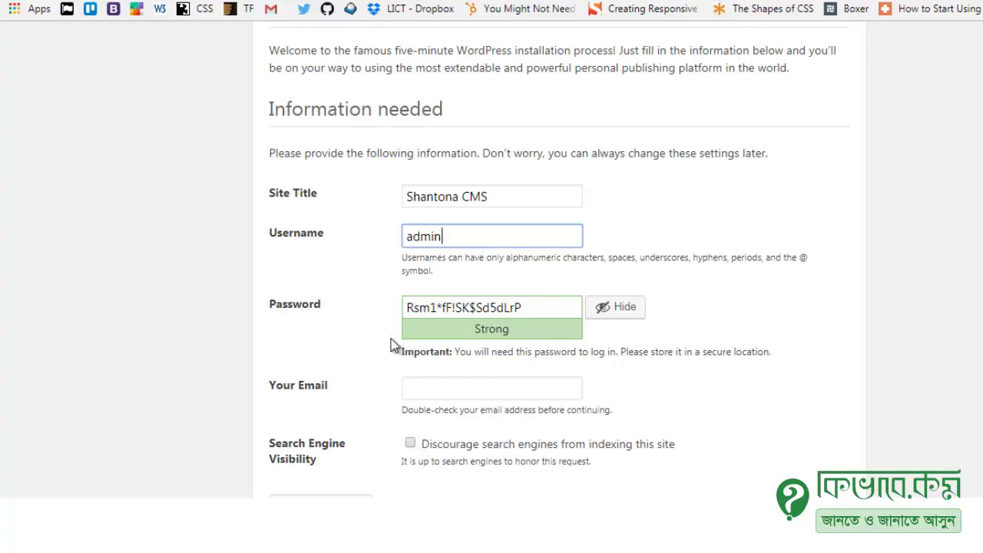
# Select the whole generated password in the install form for copying.
pyautogui.click(407, 309)
pyautogui.moveTo(527, 309); pyautogui.dragTo(405, 309)
pyautogui.click(353, 300)
pyautogui.moveTo(527, 307); pyautogui.dragTo(401, 307)
pyautogui.hotkey('ctrl', 'c')
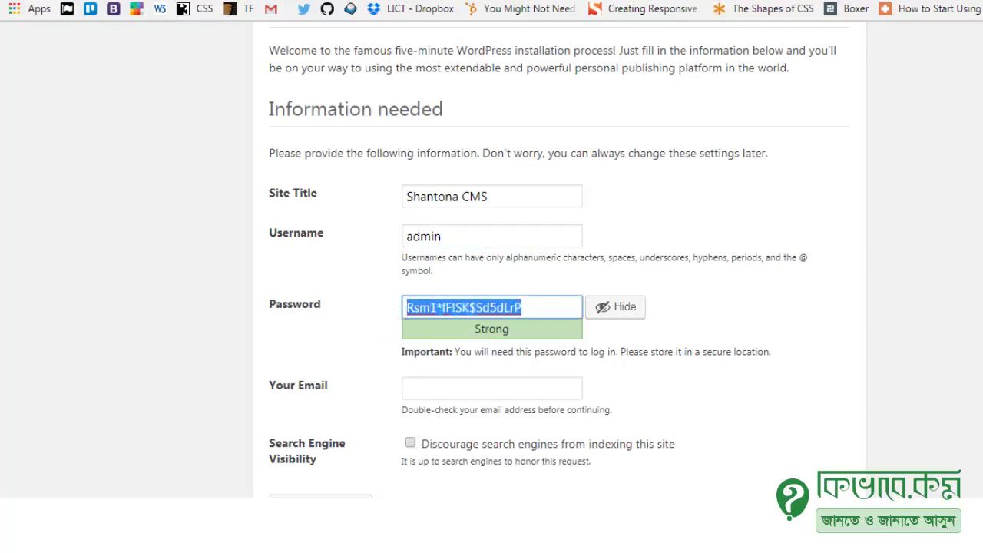
# In the Sublime Text notes, label line 1 'DB Passord :' and paste the CMS password on a new line.
pyautogui.hotkey('alt', 'Tab')
pyautogui.click(213, 114)
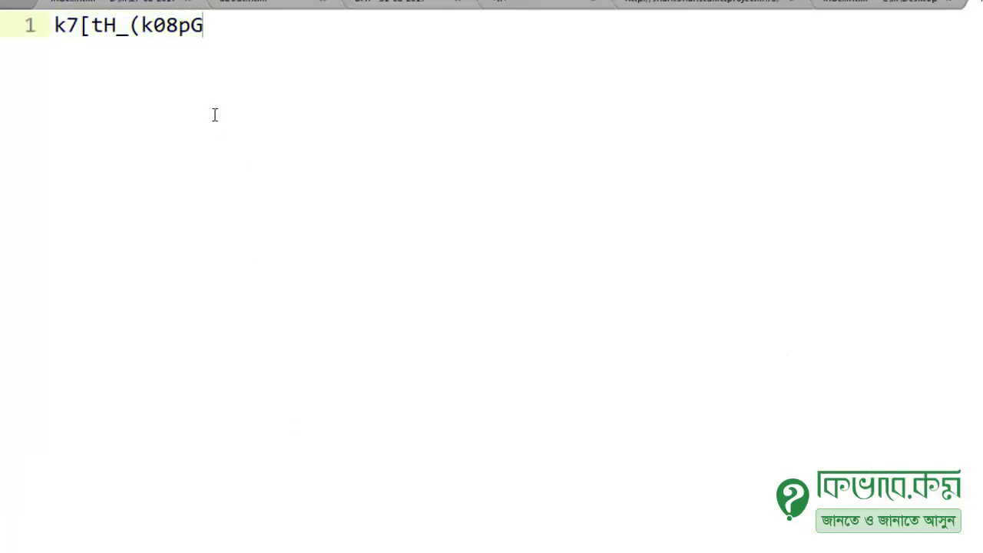
pyautogui.click(54, 29)
pyautogui.write('DB ')
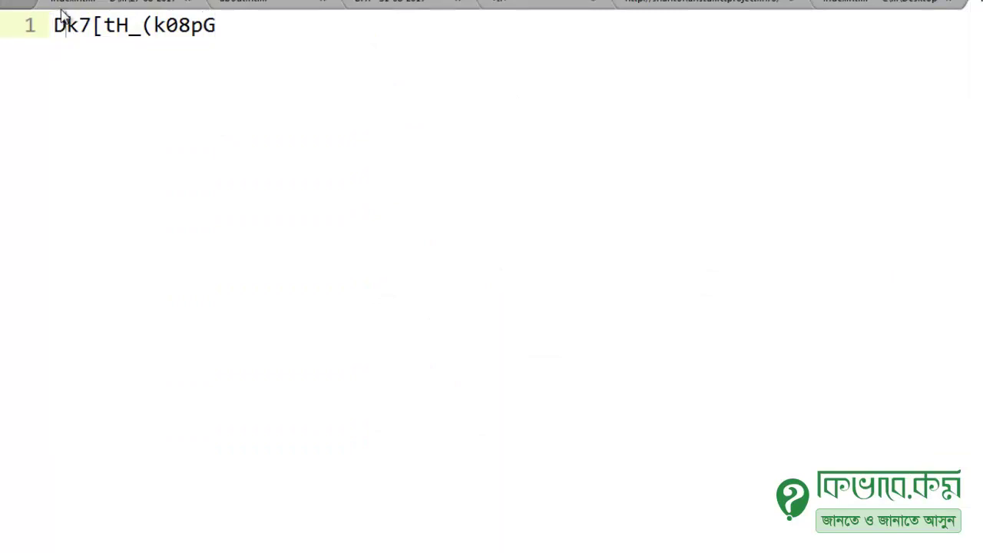
pyautogui.write('Passo')
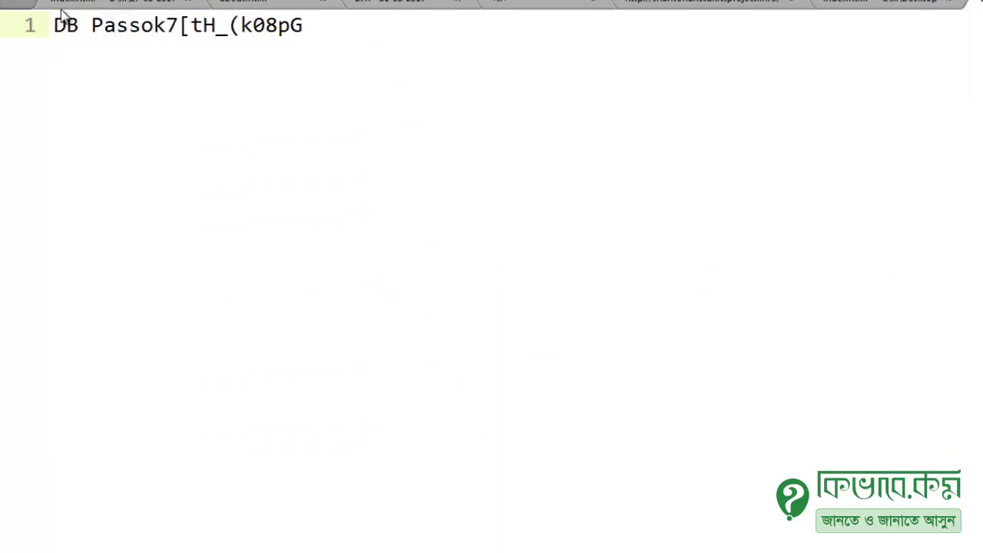
pyautogui.write('rd ')
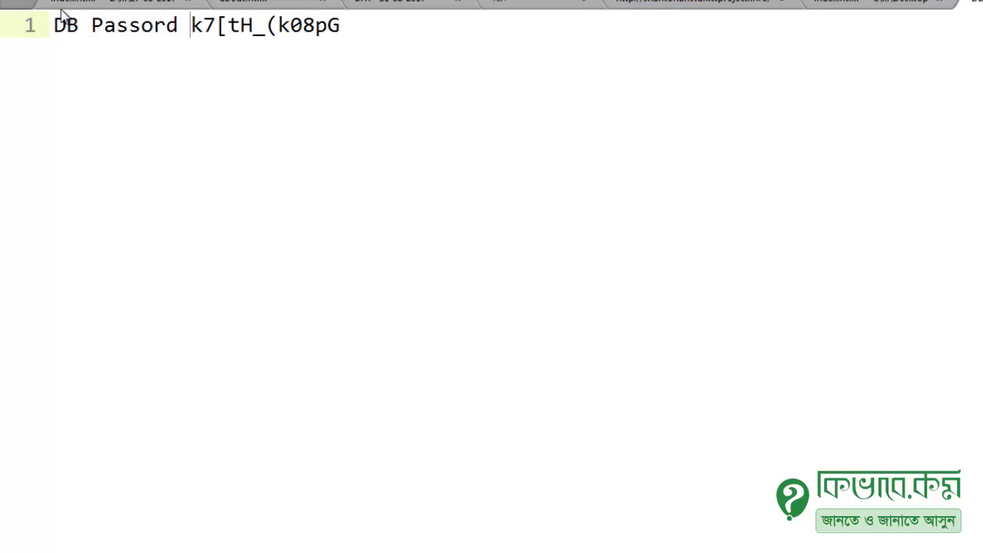
pyautogui.write(':')
pyautogui.click(396, 24)
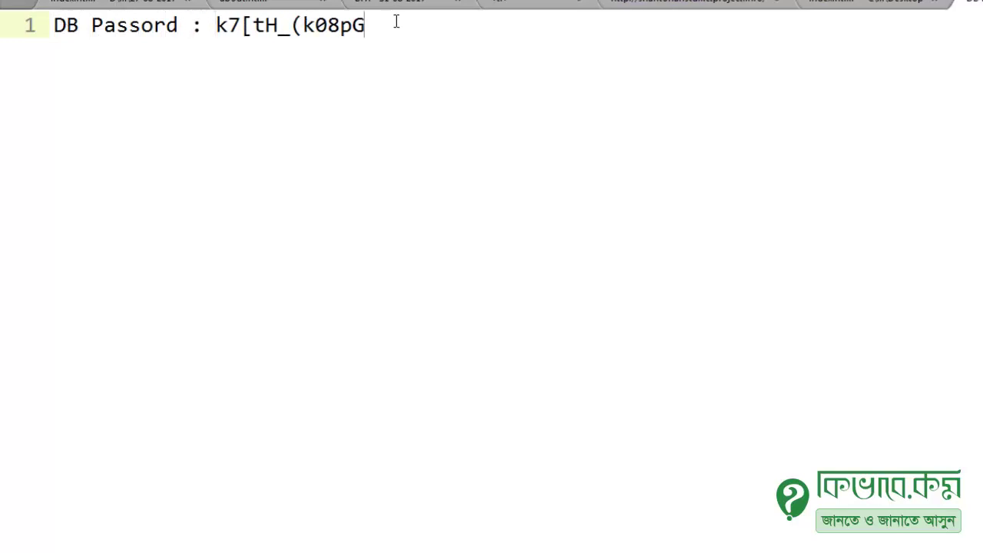
pyautogui.press('Return')
pyautogui.press('Return')
pyautogui.write('CMS Passord')
pyautogui.hotkey('ctrl', 'v')
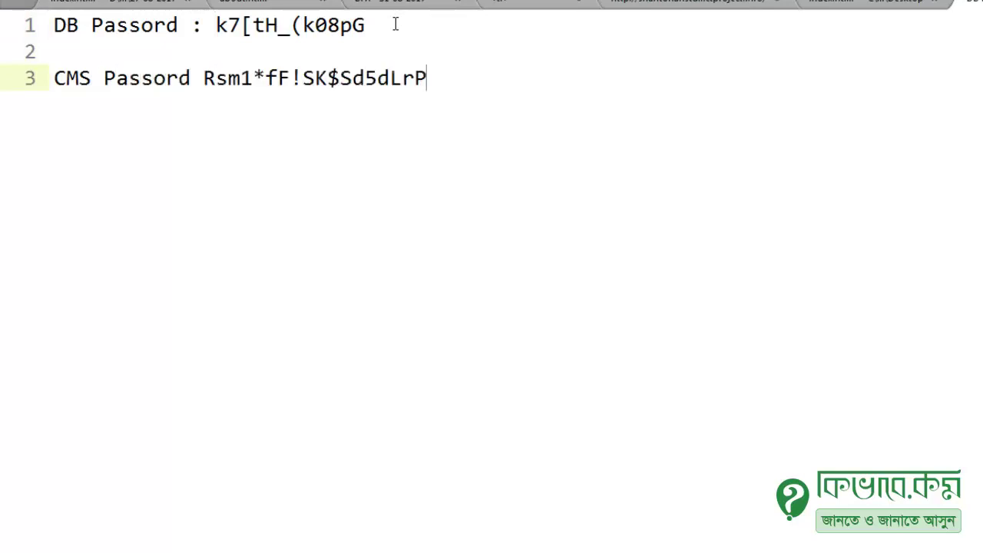
# Correct 'Passord' to 'Password' on both lines and add the colon after 'CMS Password'.
pyautogui.click(154, 78)
pyautogui.write('w')
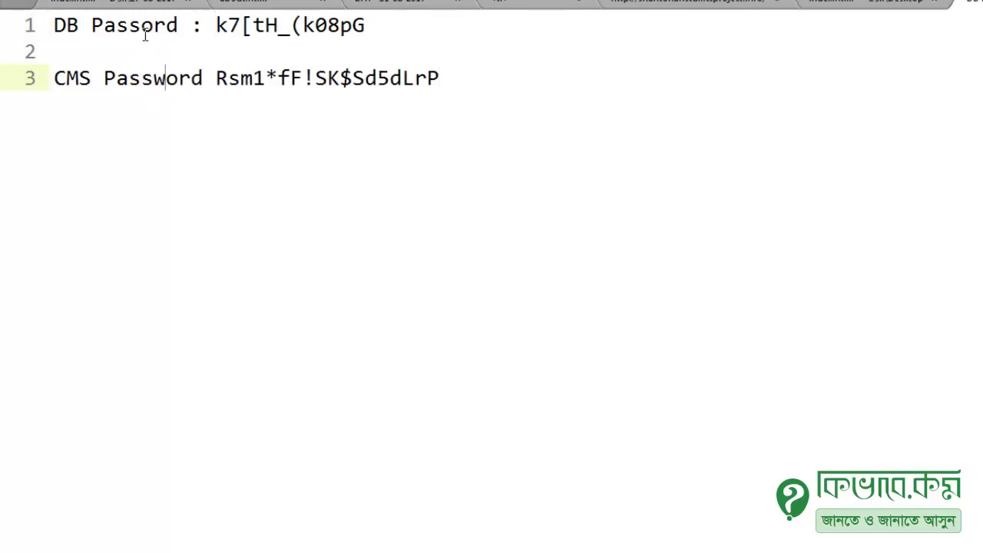
pyautogui.click(145, 34)
pyautogui.write('w')
pyautogui.click(211, 133)
pyautogui.click(202, 78)
pyautogui.write(':')
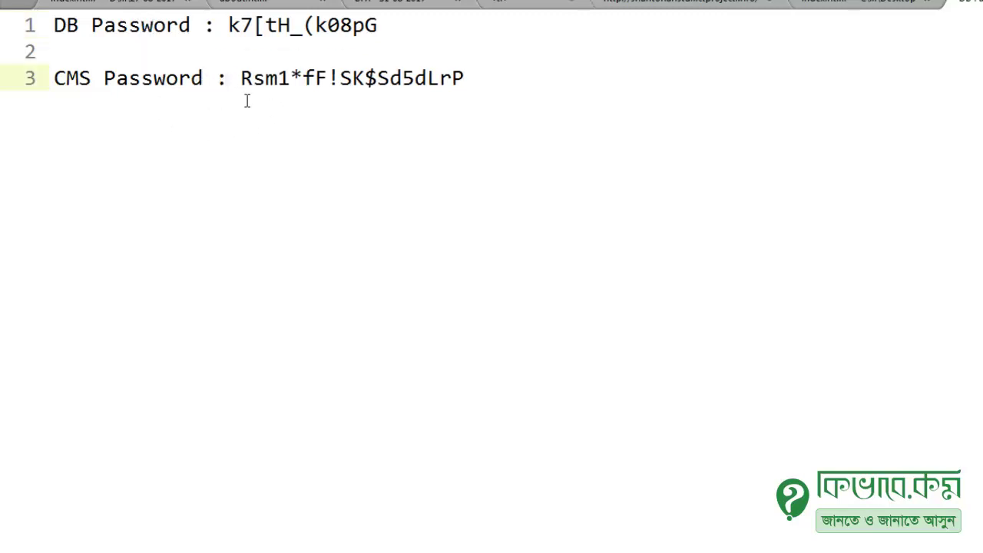
pyautogui.moveTo(241, 79); pyautogui.dragTo(490, 79)
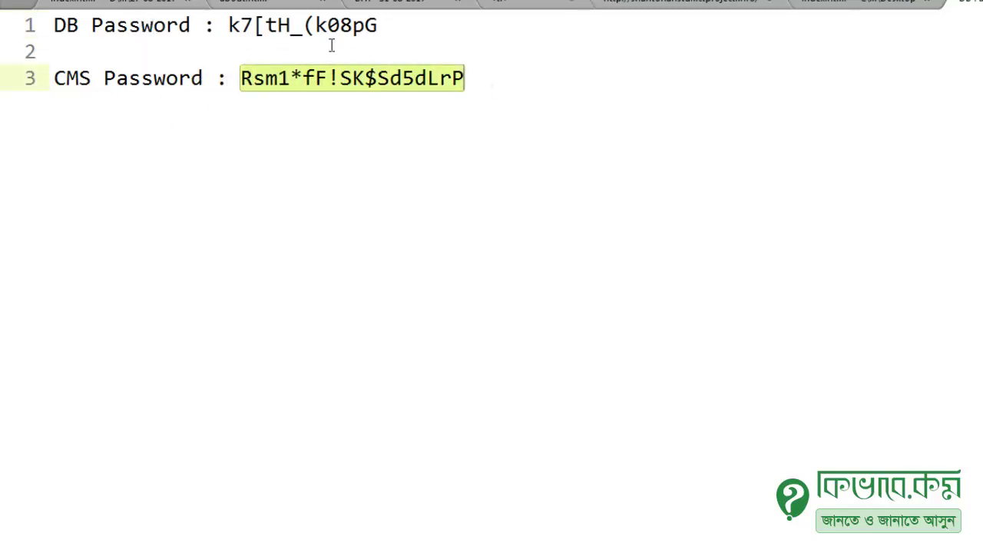
# Clear the selection, cancel the save prompt, and return to the WordPress install page.
pyautogui.doubleClick(243, 27)
pyautogui.click(270, 211)
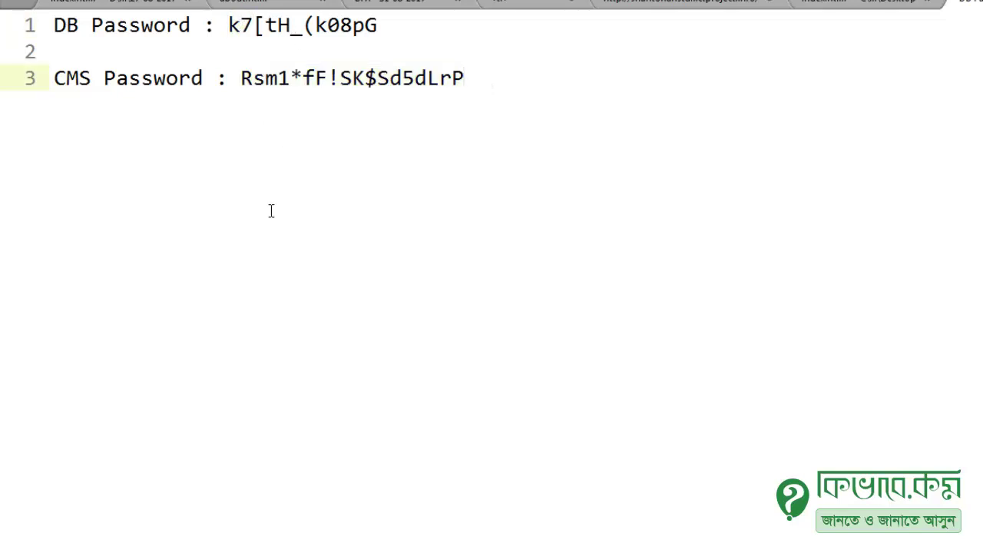
pyautogui.hotkey('ctrl', 's')
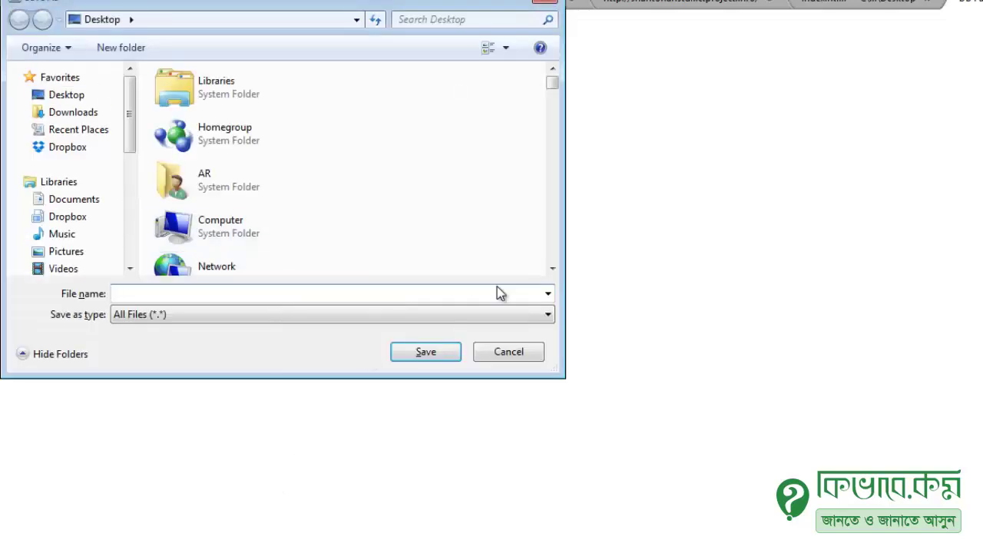
pyautogui.click(510, 352)
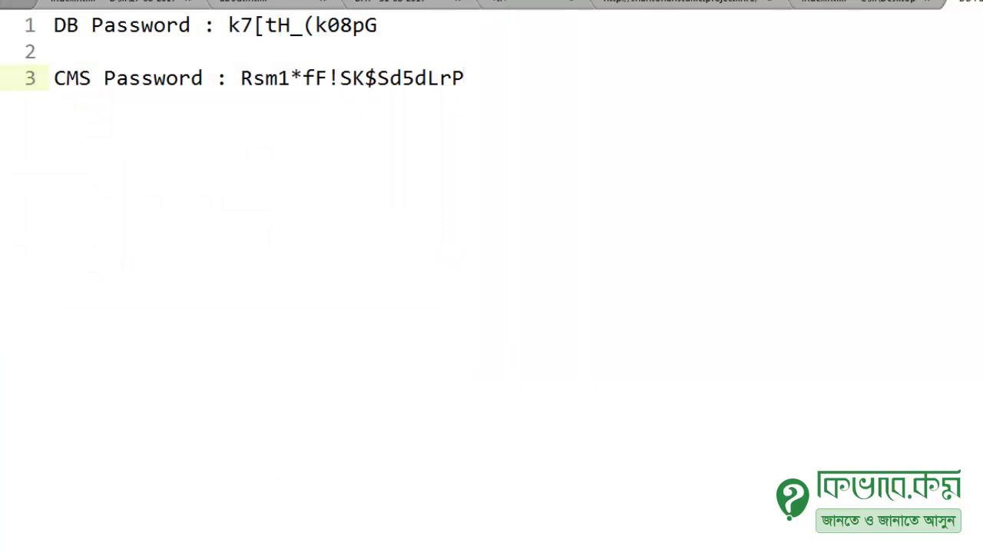
pyautogui.hotkey('alt', 'Tab')
# Fill in the admin e-mail address and run the WordPress installation.
pyautogui.click(945, 295)
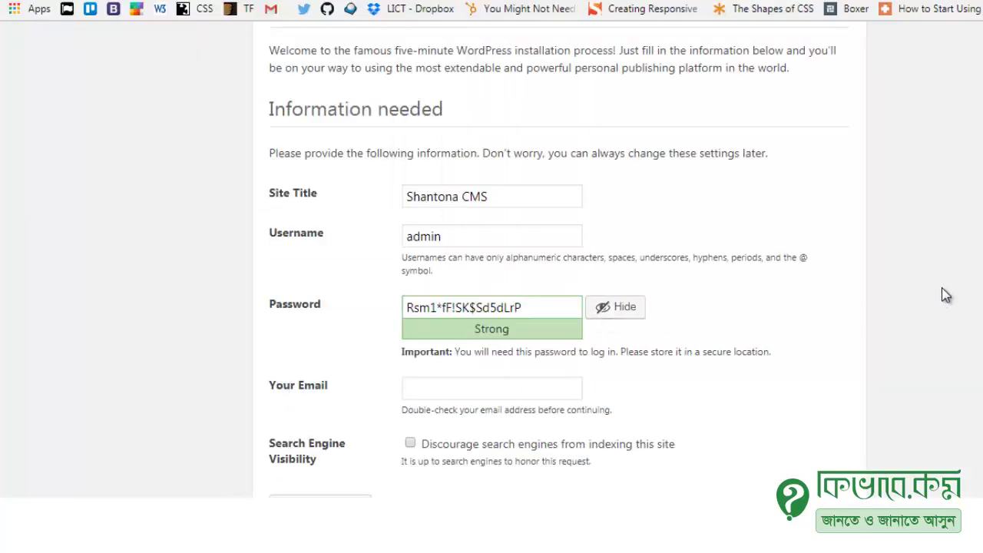
pyautogui.scroll(-1, 945, 295)
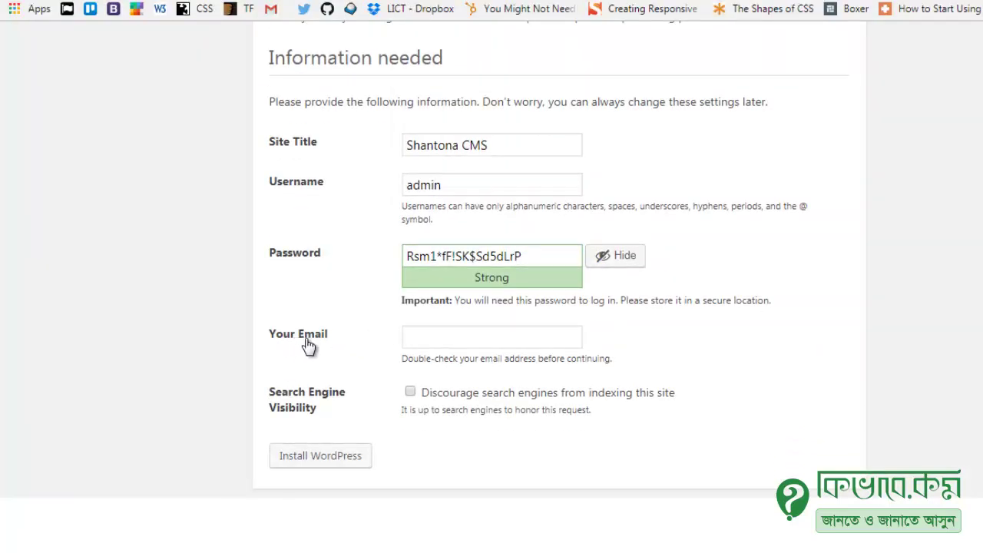
pyautogui.click(446, 340)
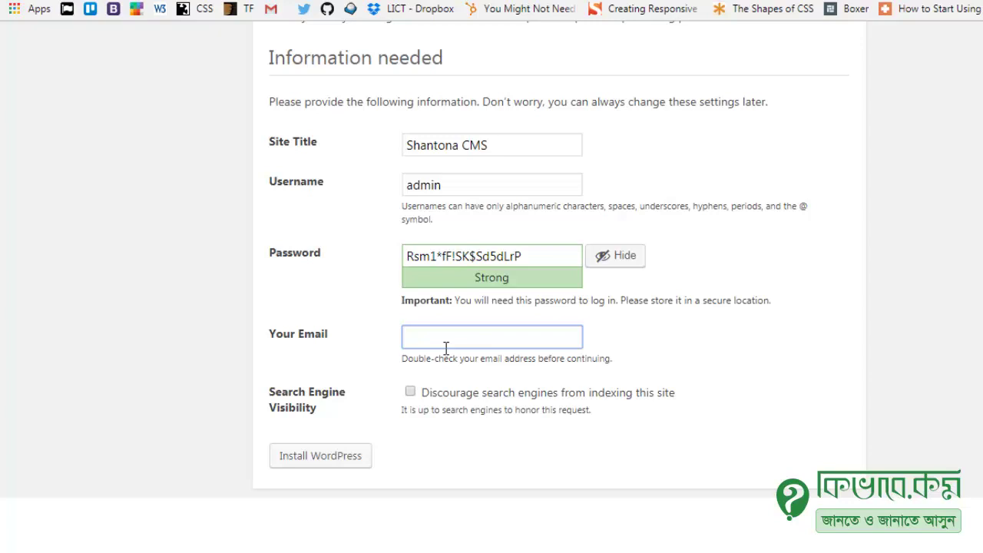
pyautogui.write('sha.com')
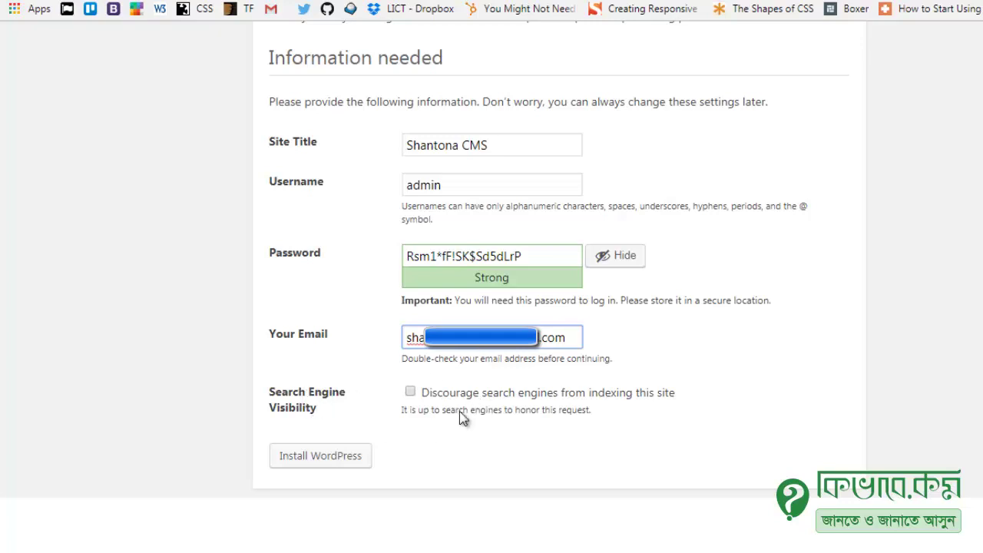
pyautogui.click(358, 465)
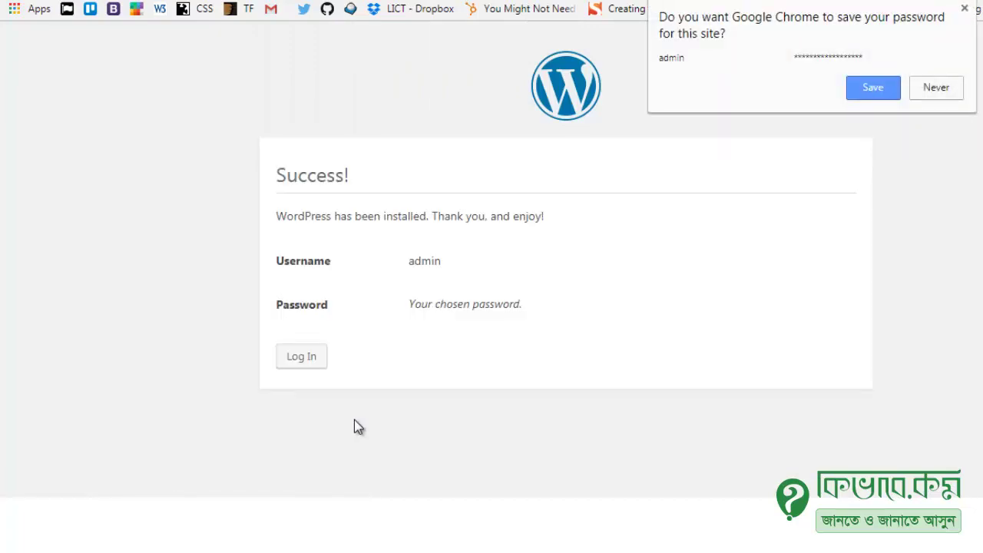
# Continue past the Success page and load the Shantona CMS front page from the CMS Project bookmark.
pyautogui.click(322, 359)
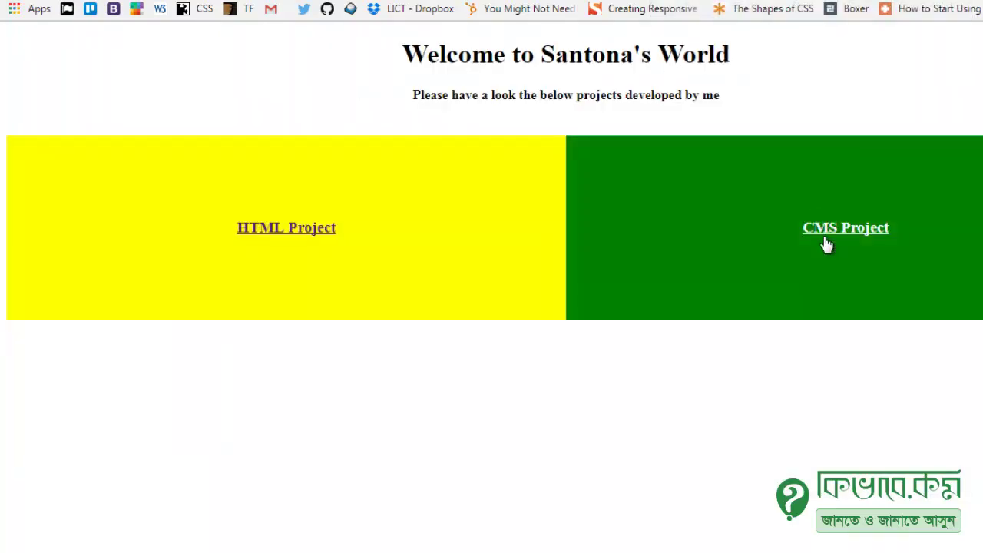
pyautogui.click(826, 242)
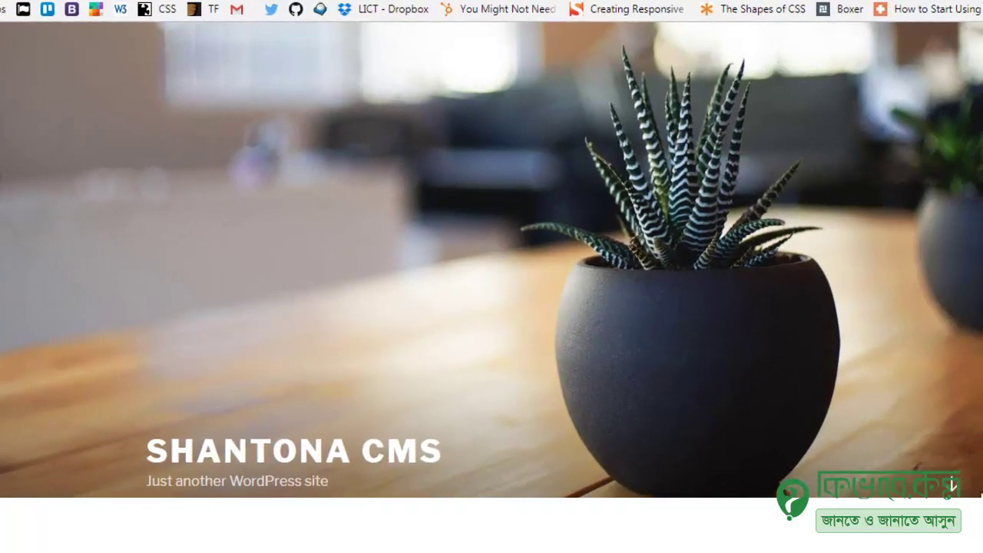
pyautogui.click(951, 479)
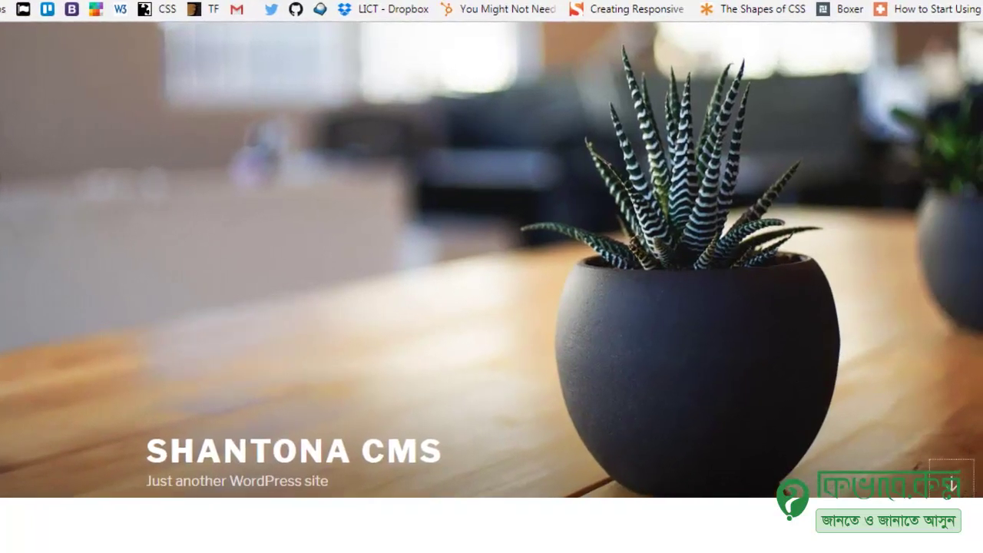
pyautogui.click(951, 484)
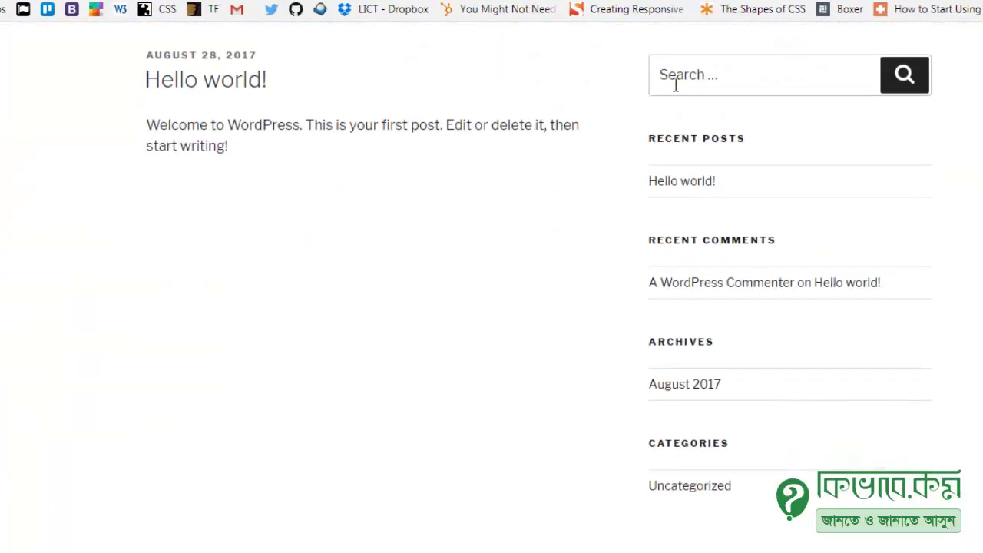
pyautogui.scroll(-5, 668, 266)
pyautogui.press('F5')
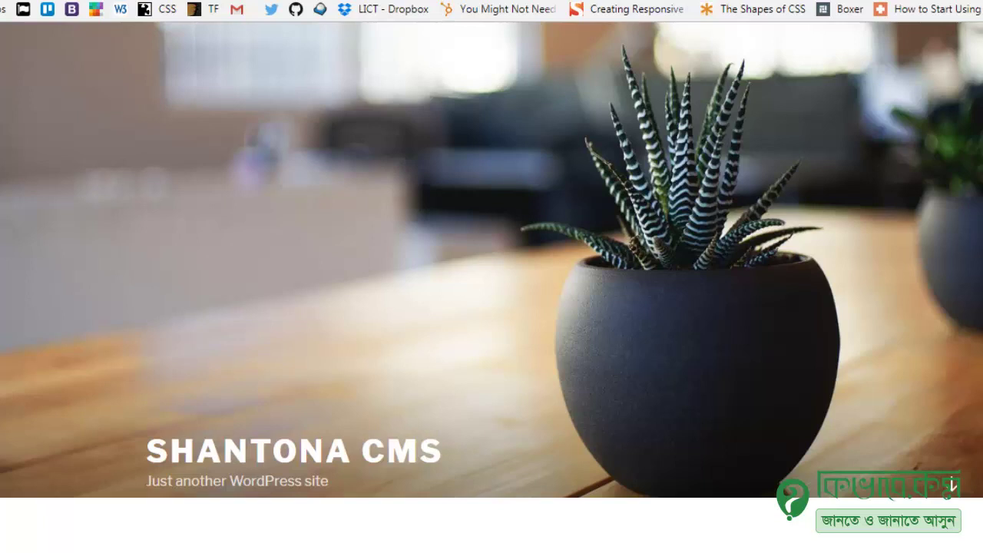
# Scroll through the Shantona CMS front page, place the caret in the Search box, and scroll back up.
pyautogui.scroll(-5, 471, 198)
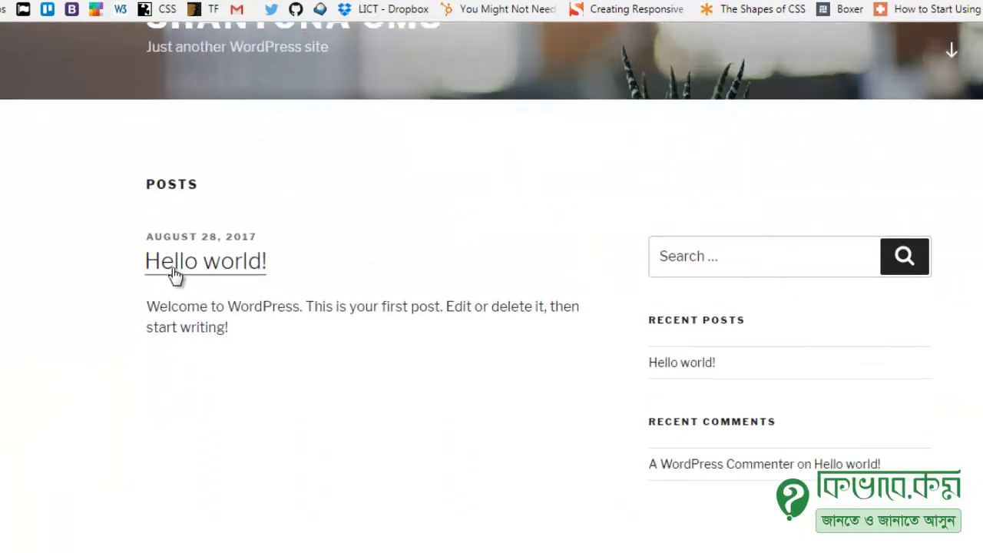
pyautogui.scroll(-1, 681, 263)
pyautogui.click(758, 171)
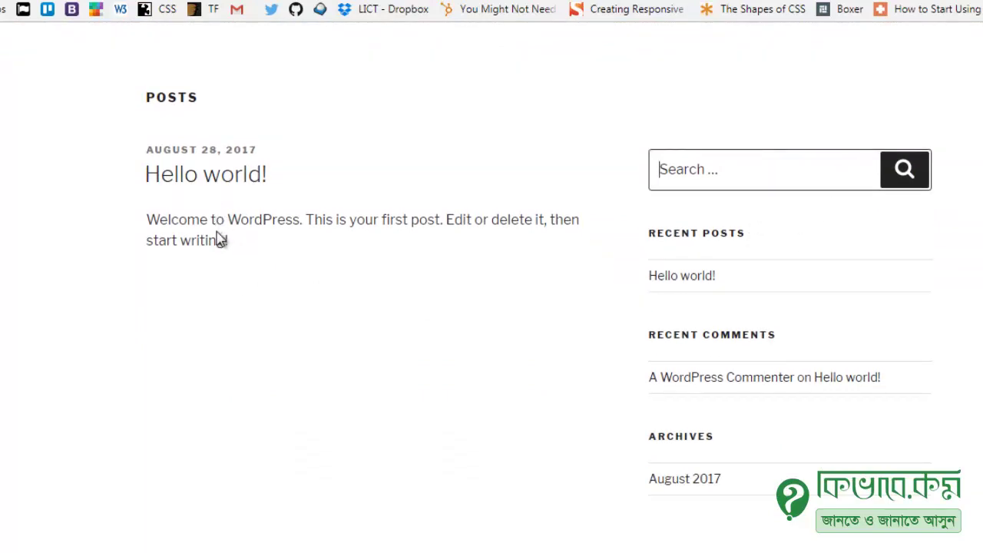
pyautogui.scroll(5, 219, 261)
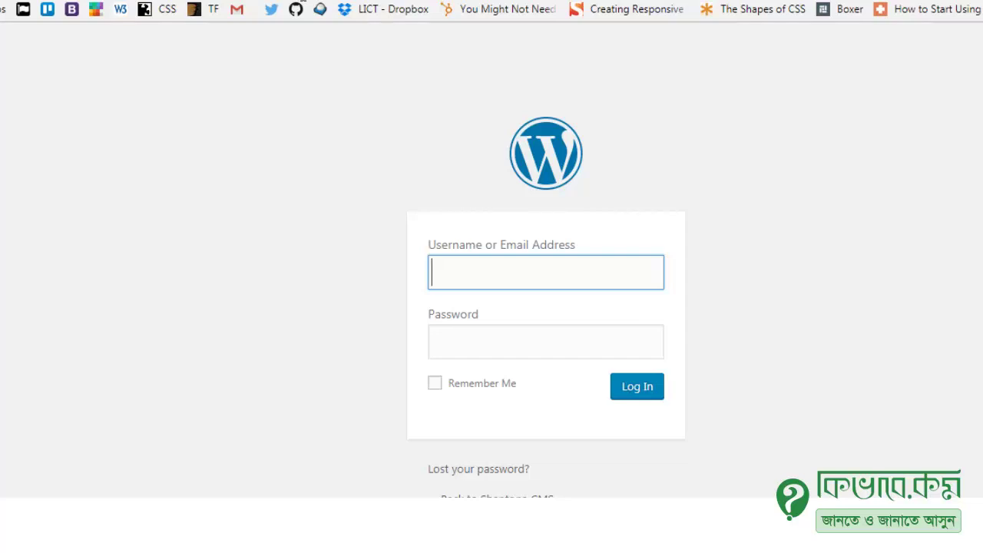
# Log in as admin using the CMS password taken from the Sublime Text notes.
pyautogui.write('admin')
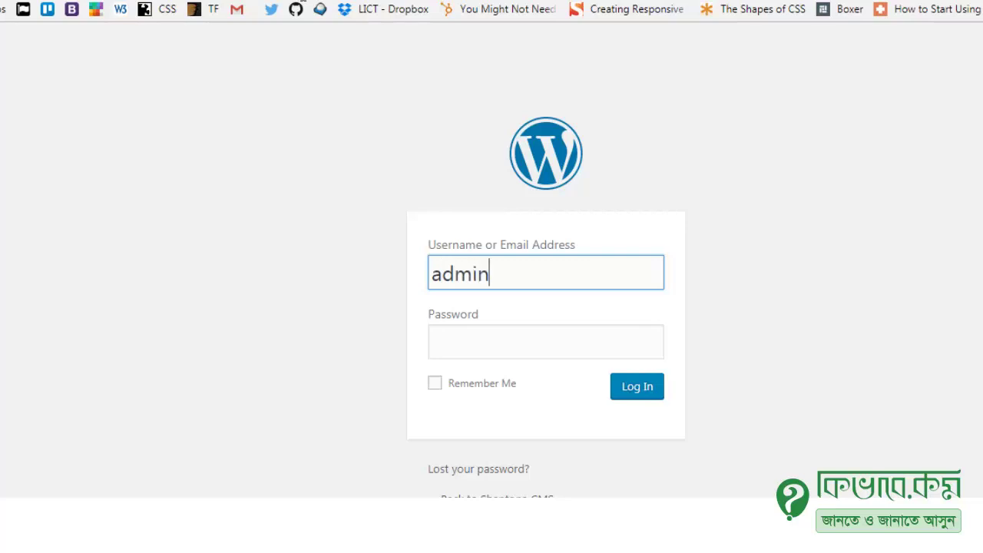
pyautogui.click(499, 336)
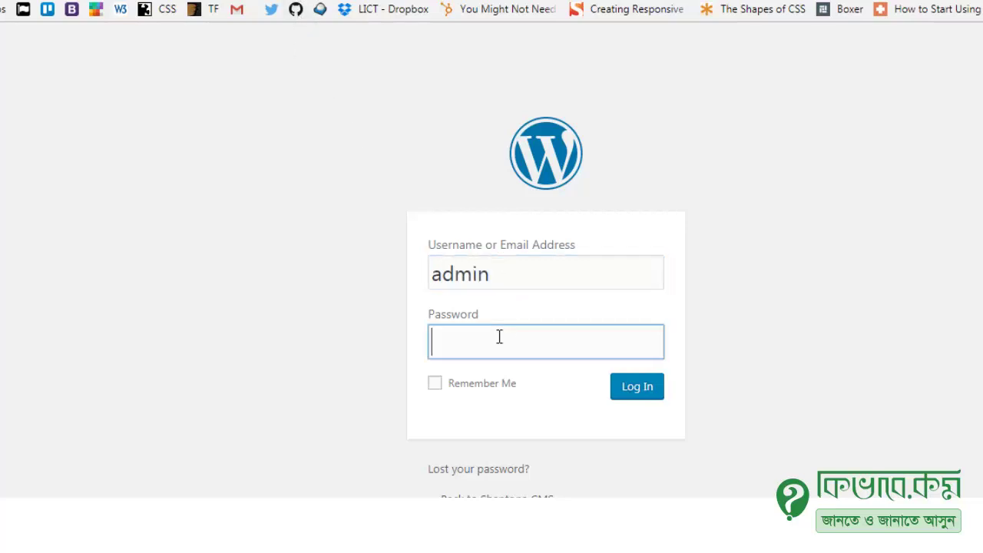
pyautogui.hotkey('alt', 'Tab')
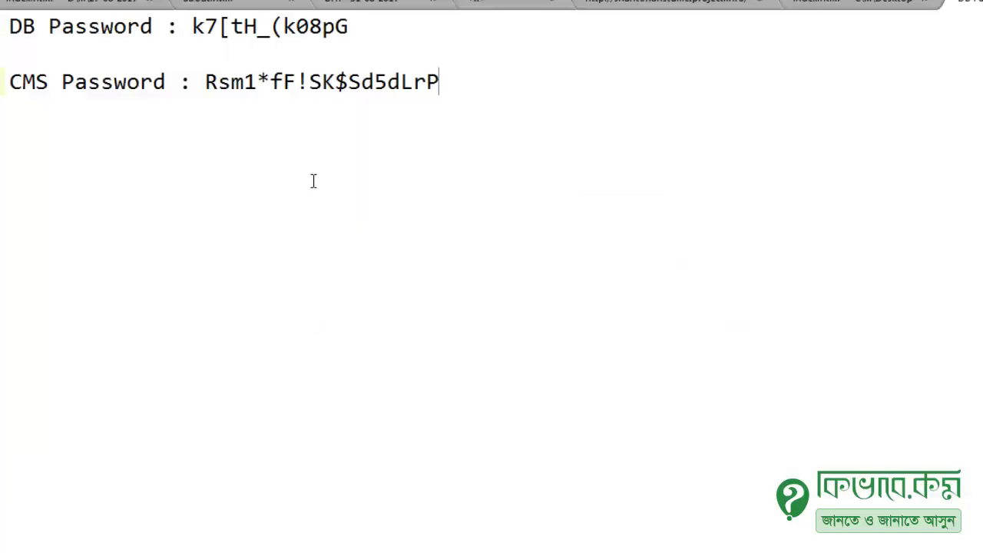
pyautogui.click(206, 82)
pyautogui.keyDown('shift'); pyautogui.click(444, 83); pyautogui.keyUp('shift')
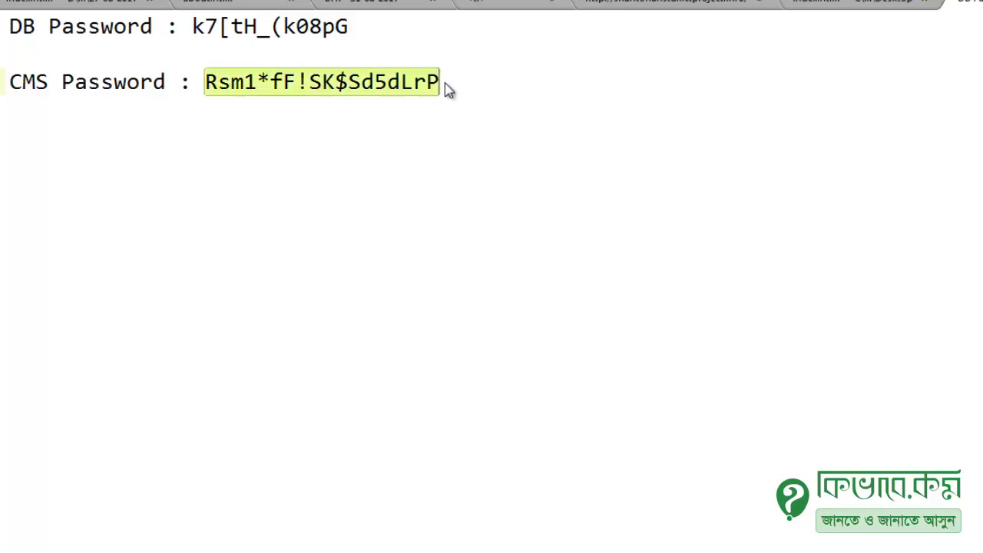
pyautogui.hotkey('alt', 'Tab')
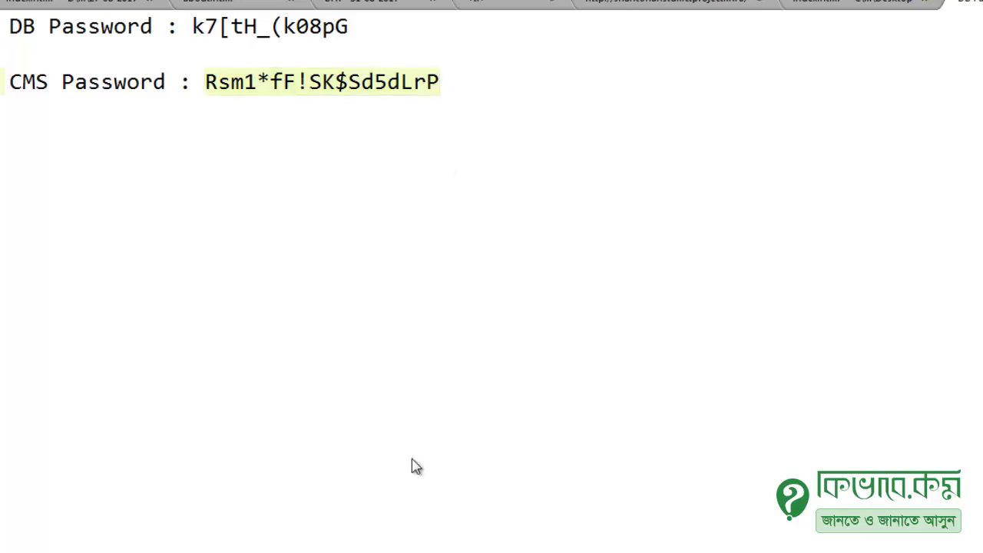
pyautogui.hotkey('ctrl', 'v')
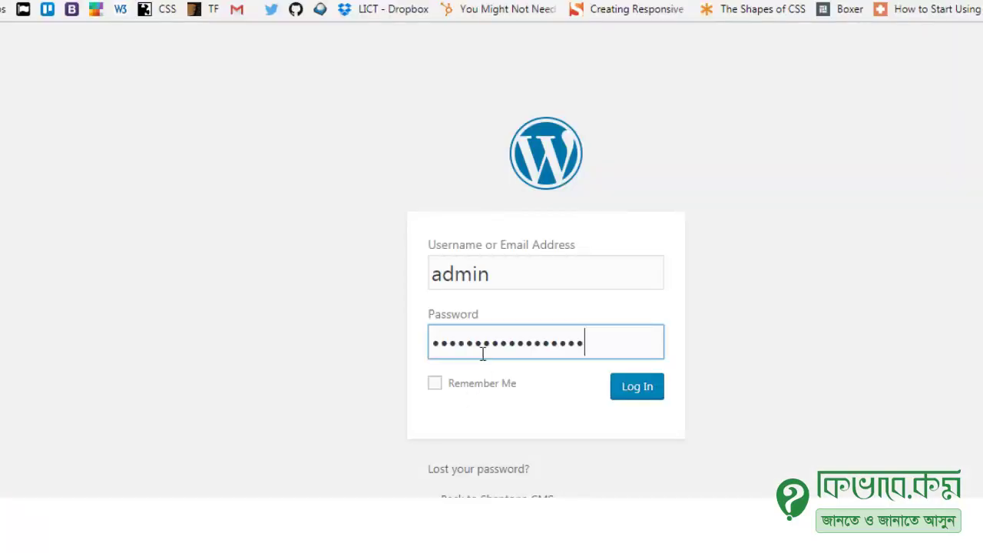
pyautogui.click(640, 397)
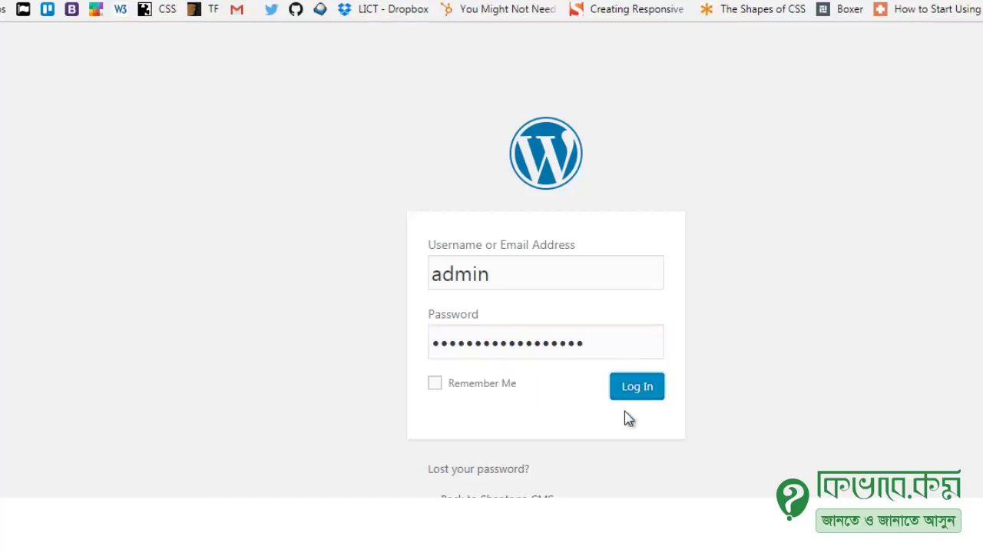